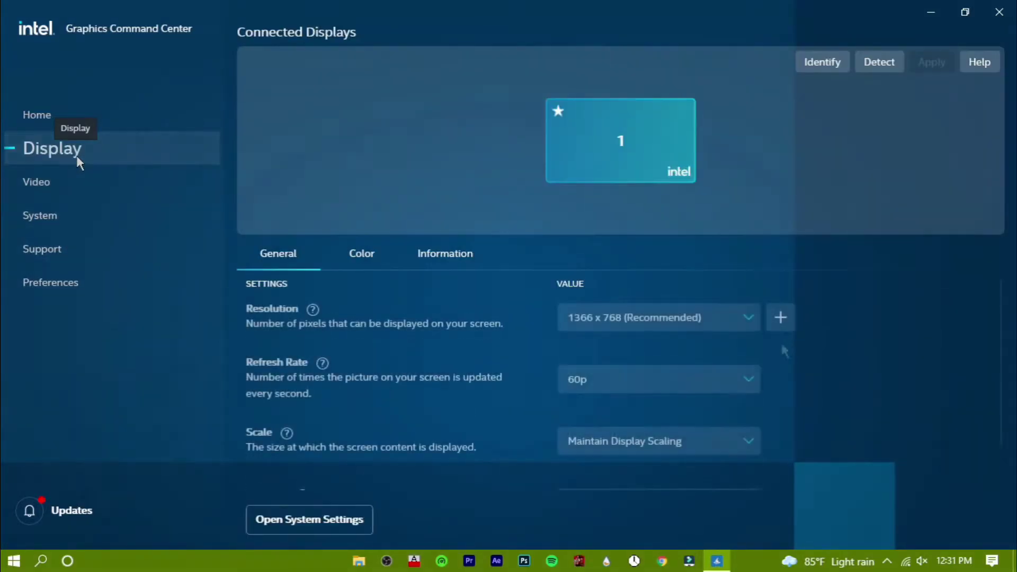
Set the On Battery power plan to Maximum Performance under System > Power.
left_click(96, 215)
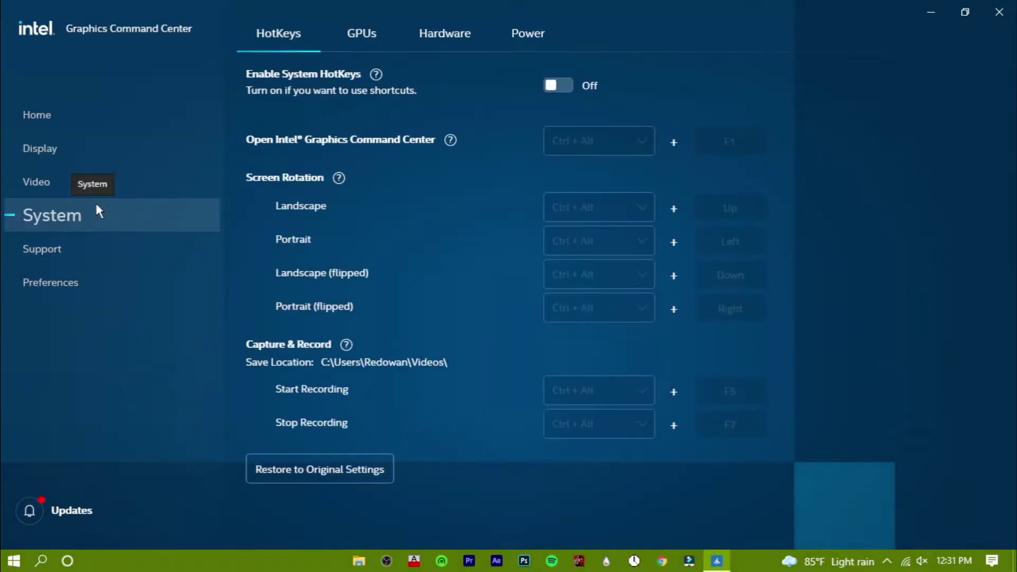
left_click(539, 33)
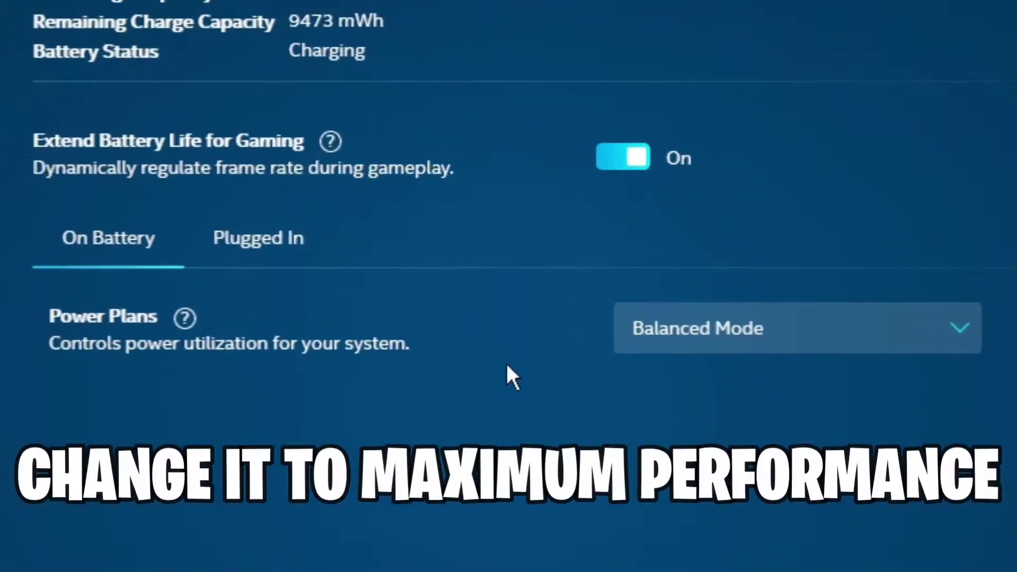
left_click(745, 330)
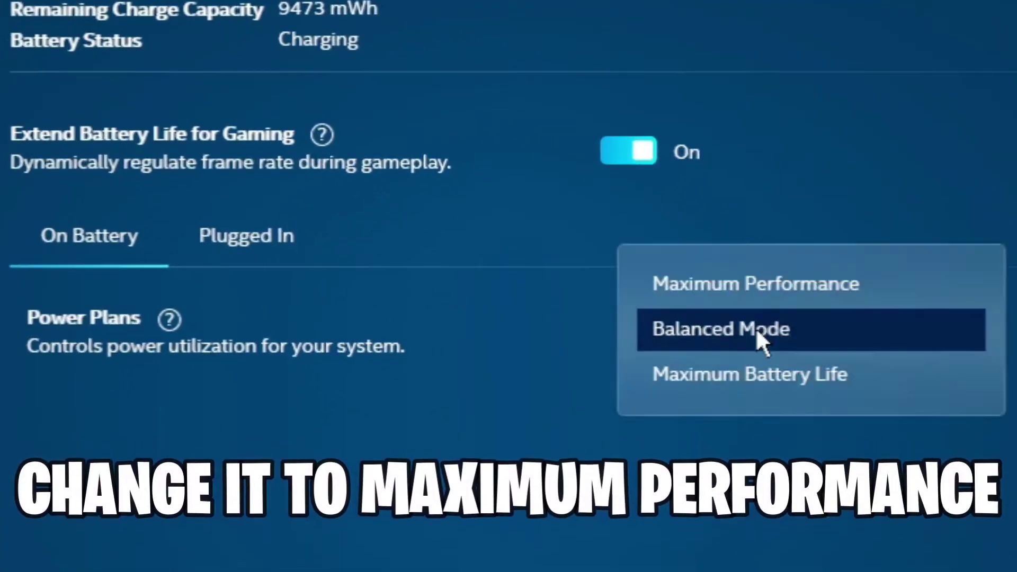
left_click(886, 292)
Set the Plugged In power plan to Maximum Performance.
left_click(256, 236)
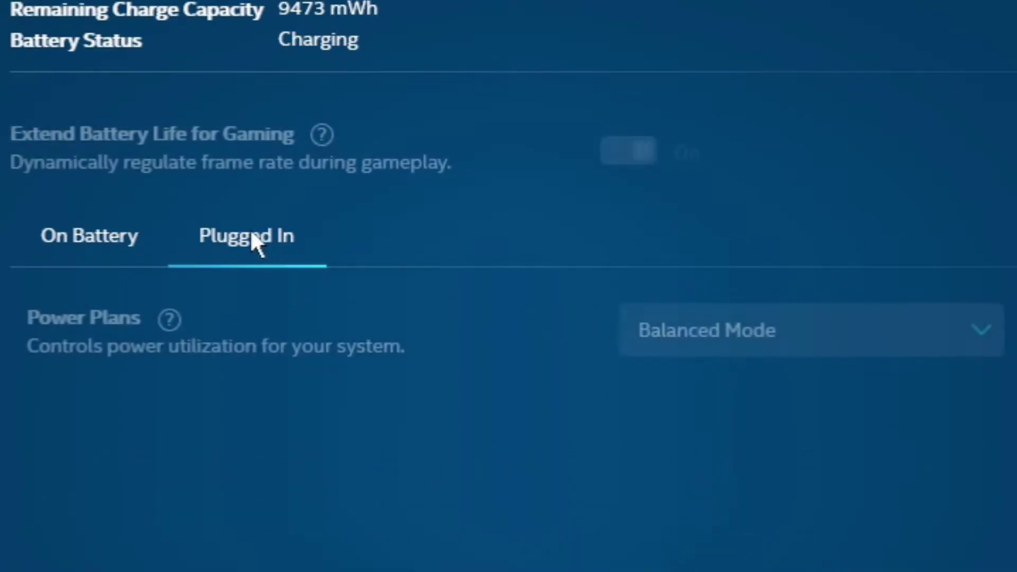
left_click(779, 326)
left_click(843, 303)
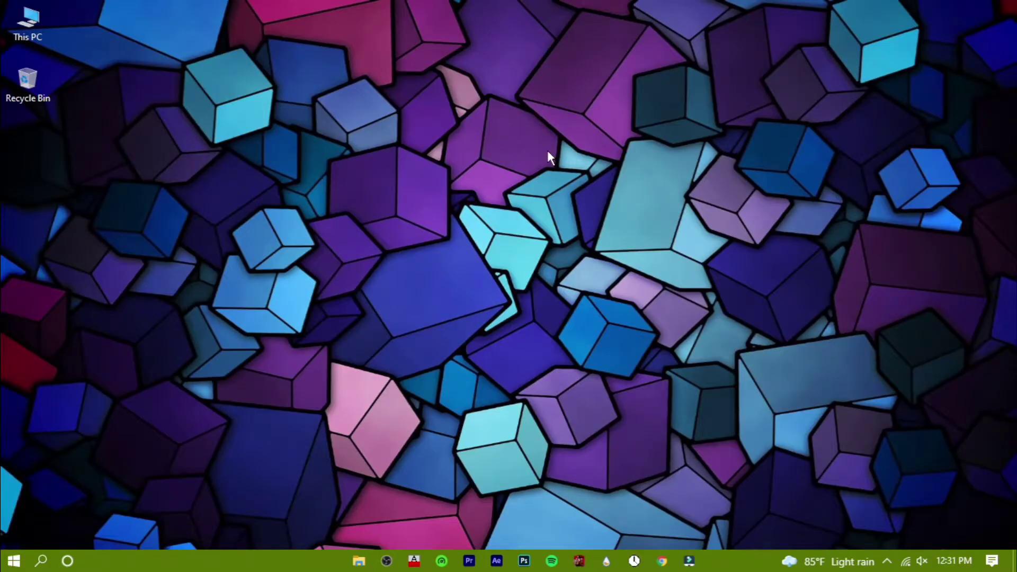
Close Intel Graphics Command Center and refresh the desktop.
right_click(548, 150)
left_click(564, 193)
right_click(564, 192)
left_click(572, 236)
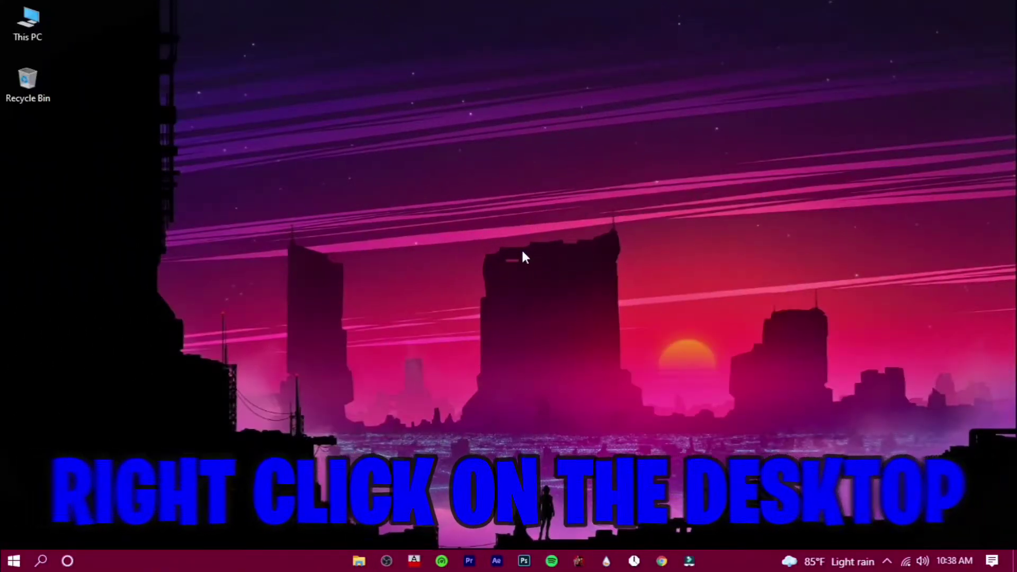
right_click(523, 251)
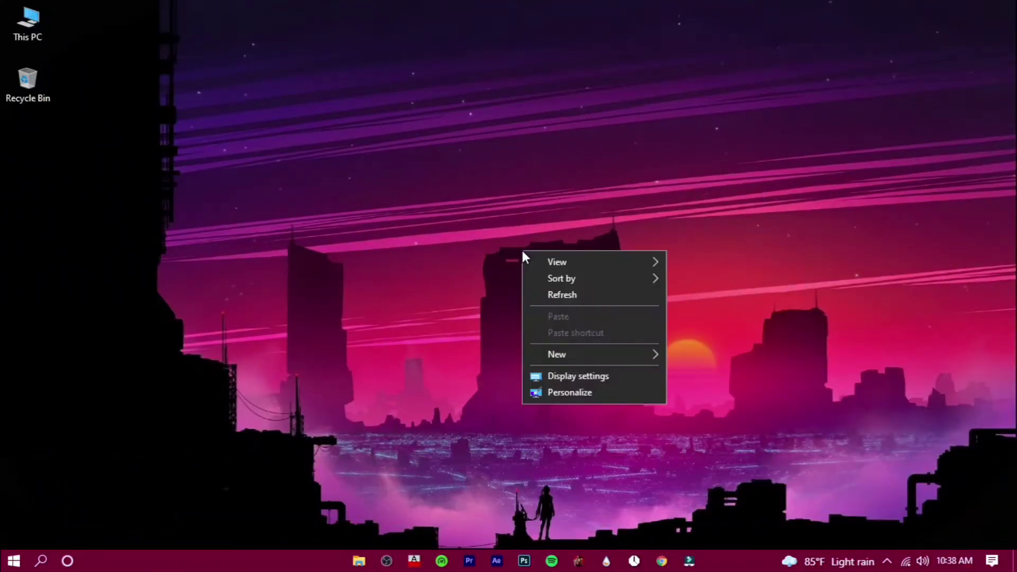
left_click(581, 377)
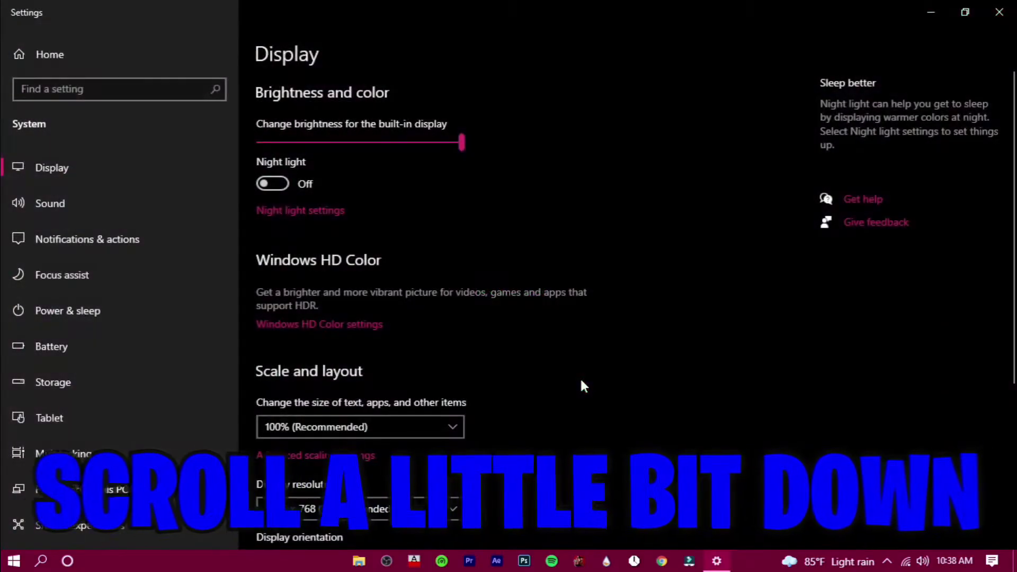
scroll(703, 296, "down", 5)
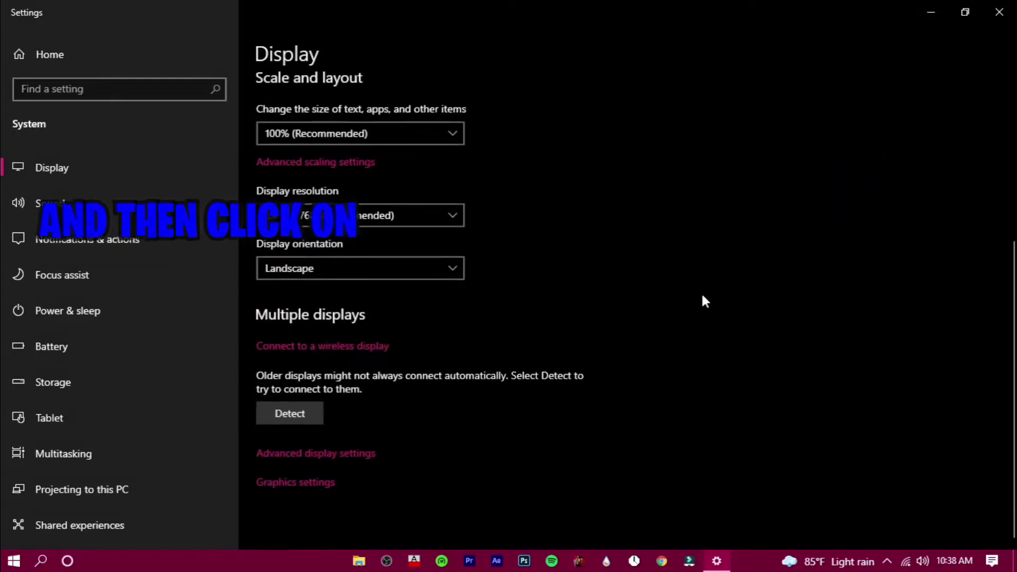
left_click(336, 455)
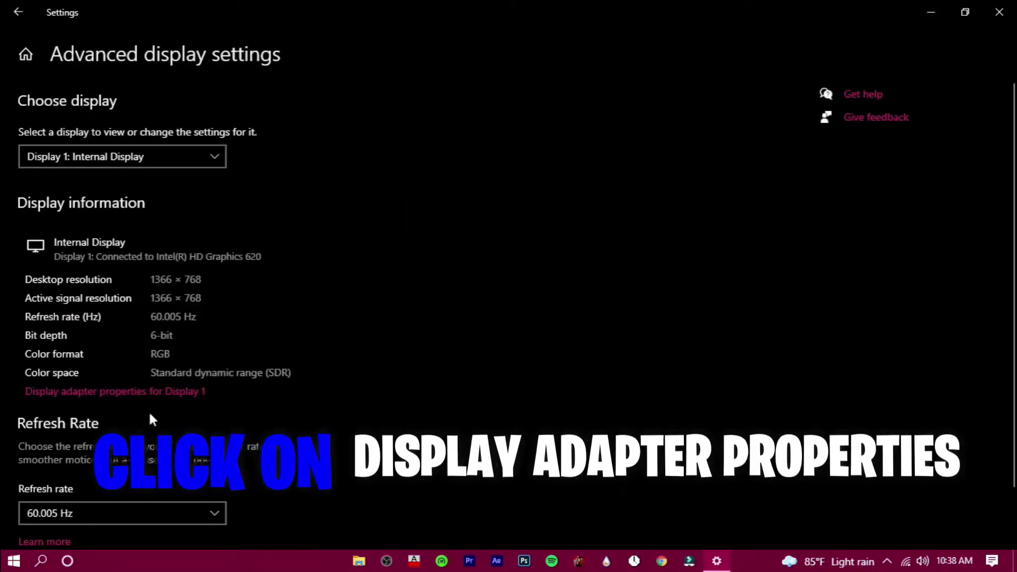
left_click(97, 392)
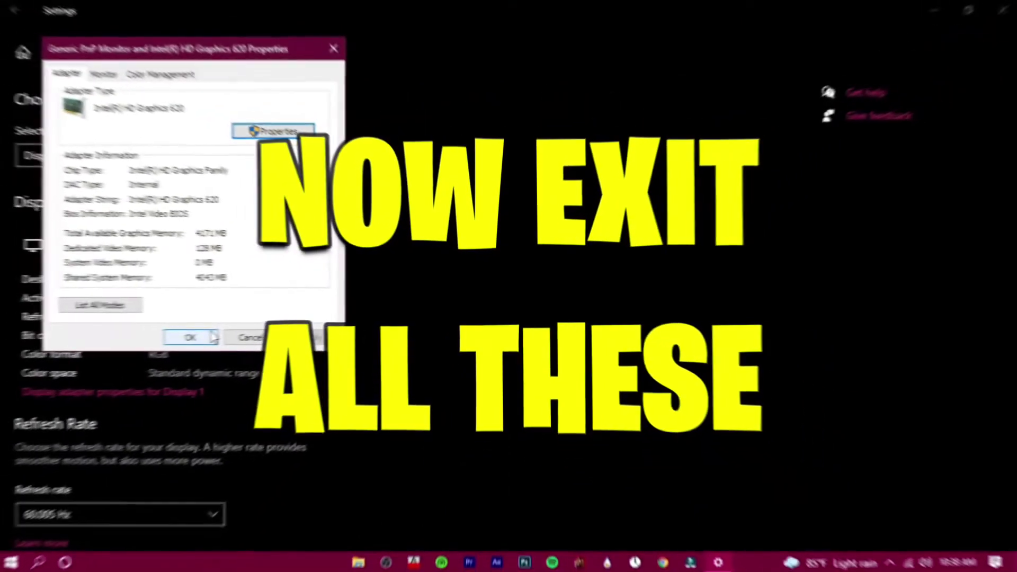
left_click(213, 336)
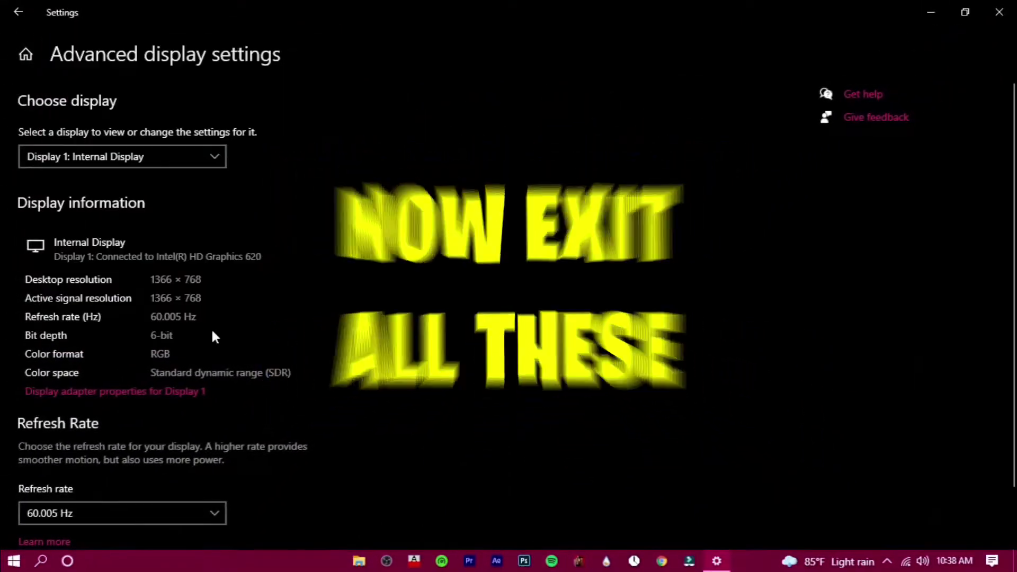
left_click(999, 13)
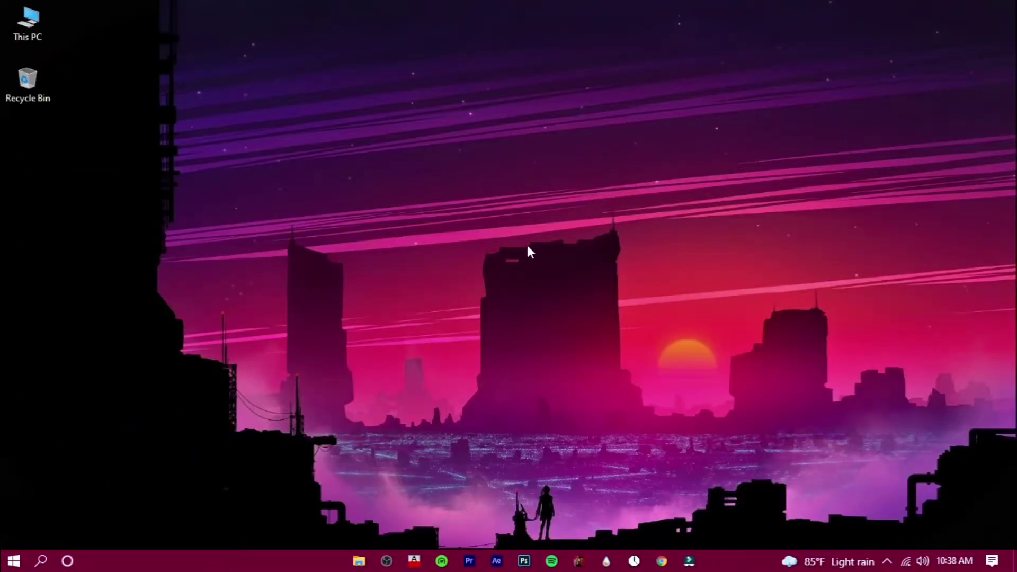
Launch Registry Editor by running regedit from the Run dialog.
key("super+r")
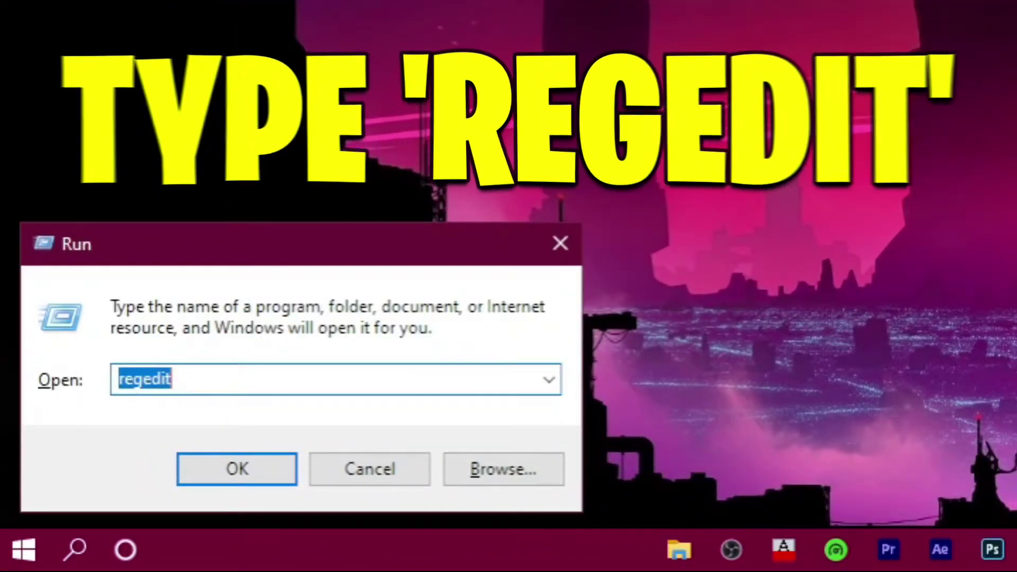
type("regedit")
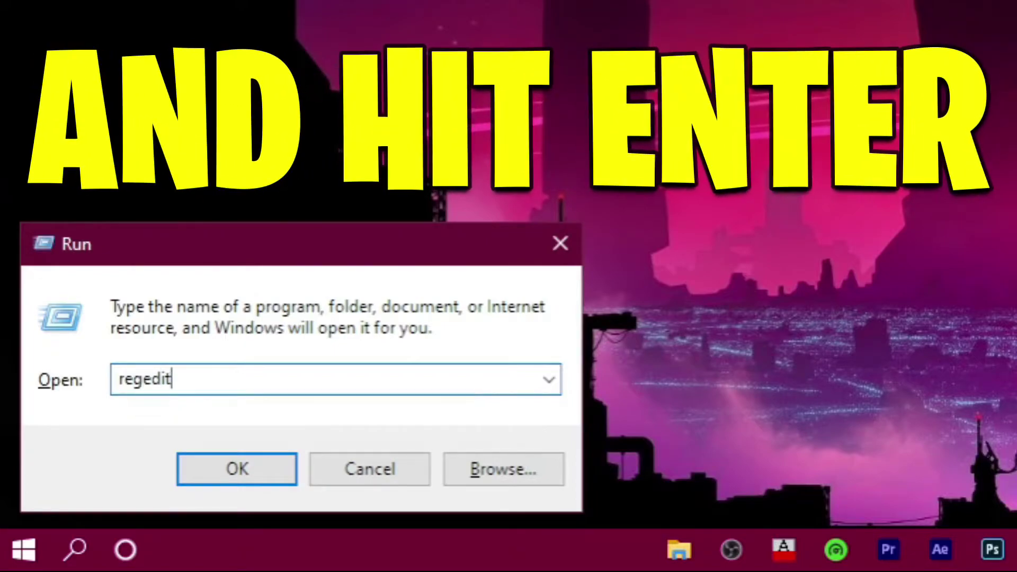
key("Return")
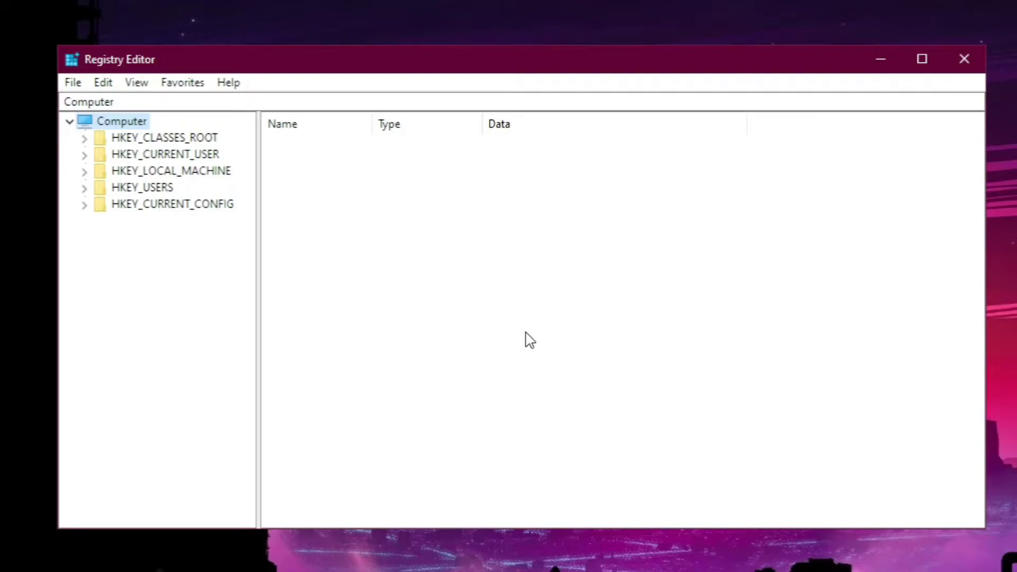
Expand HKEY_LOCAL_MACHINE > SOFTWARE > Intel and add a new key under Intel.
left_click(85, 172)
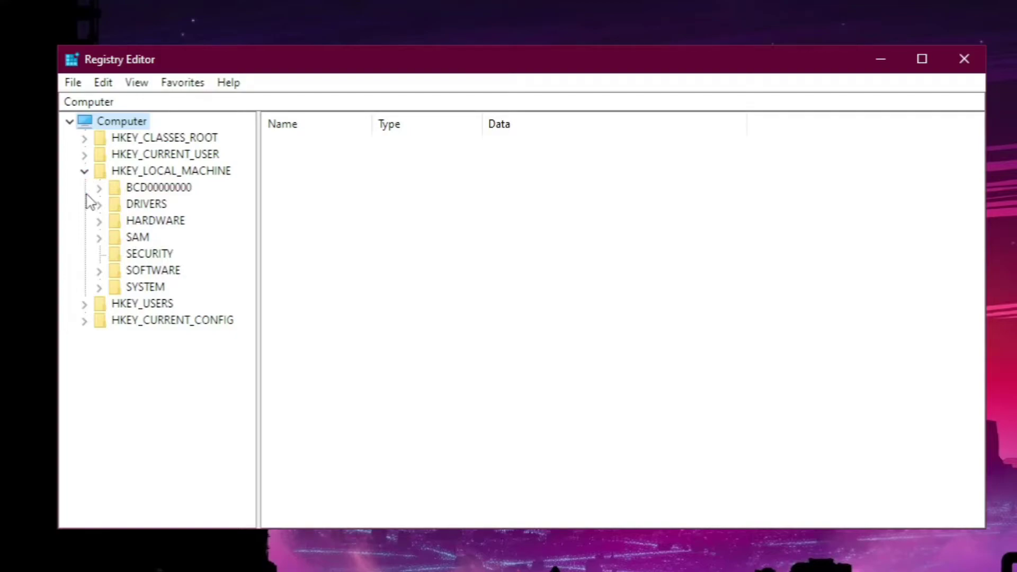
left_click(99, 272)
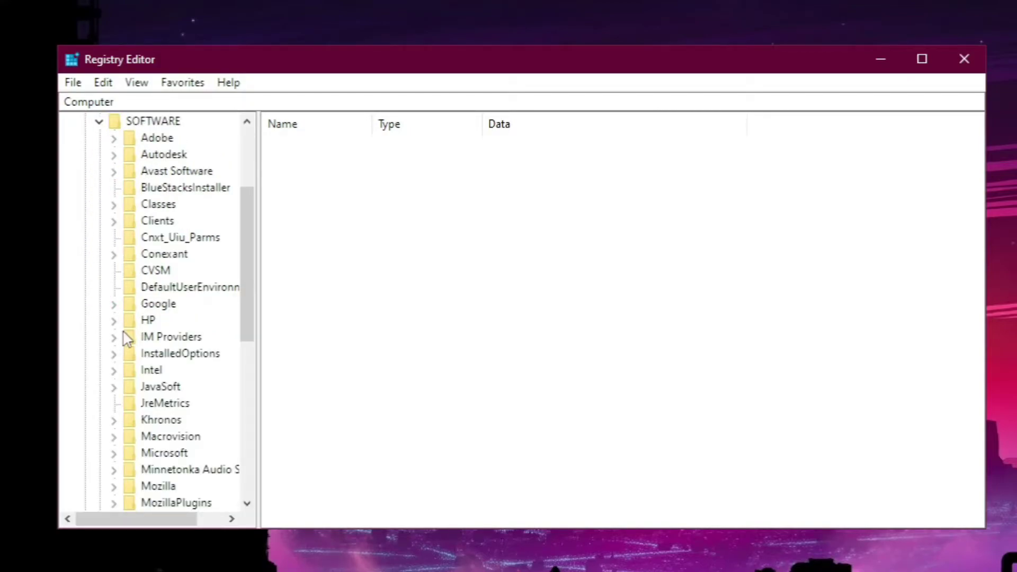
left_click(154, 371)
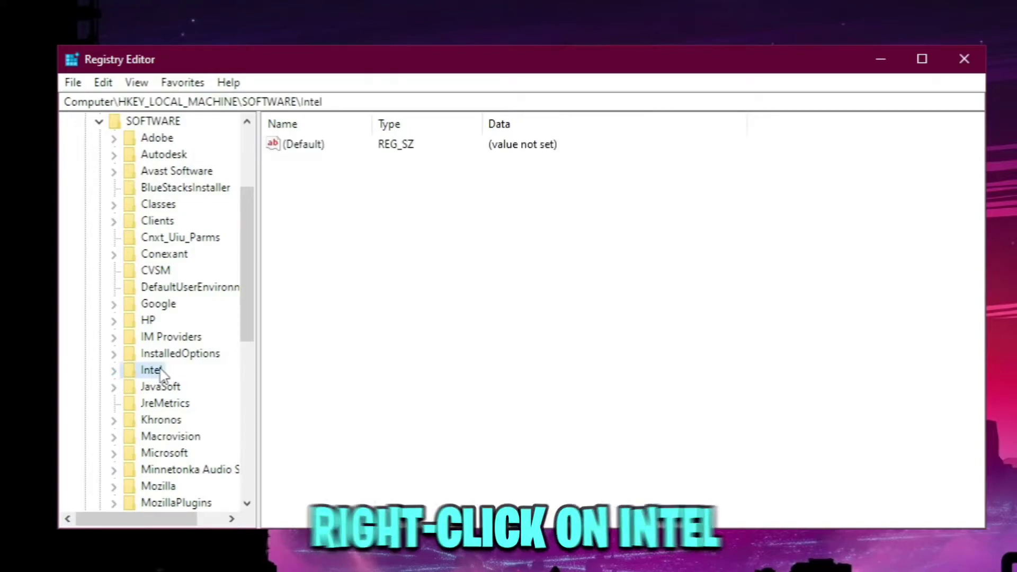
left_click(115, 372)
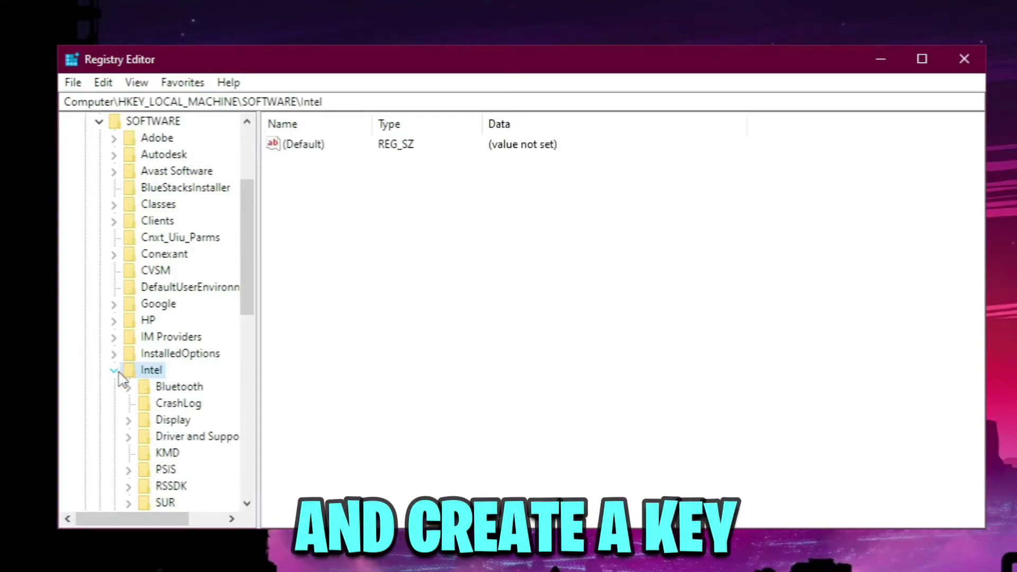
right_click(165, 375)
mouse_move(359, 402)
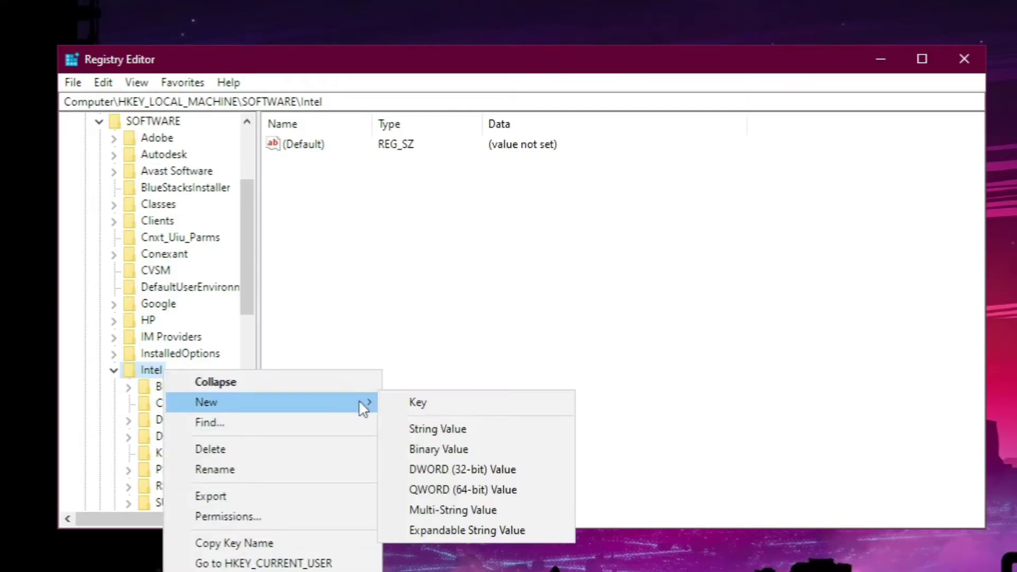
left_click(479, 413)
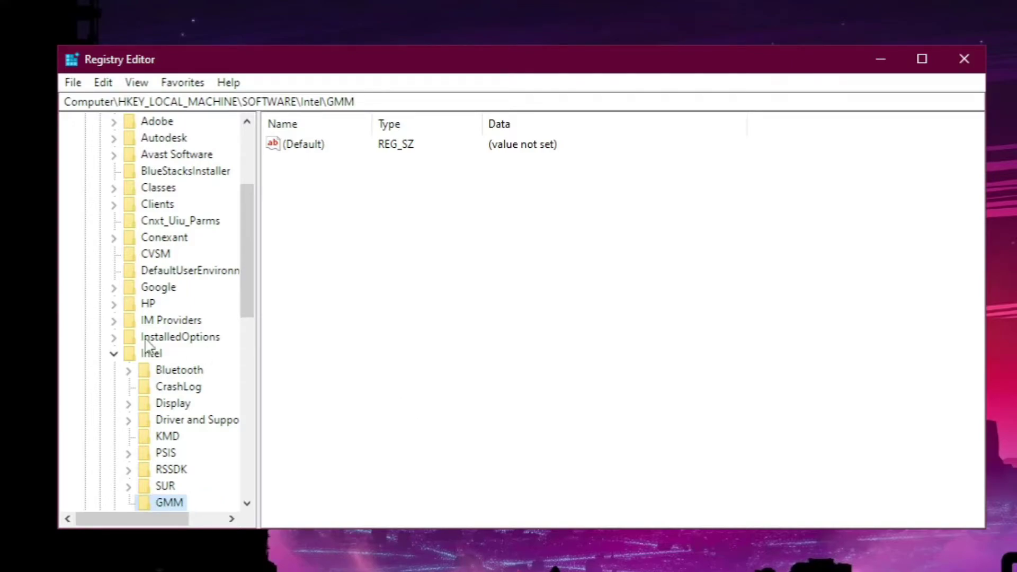
Create a DWORD (32-bit) value named DedicatedSegmentSize in GMM and open it for modifying.
scroll(147, 345, "down", 1)
right_click(168, 457)
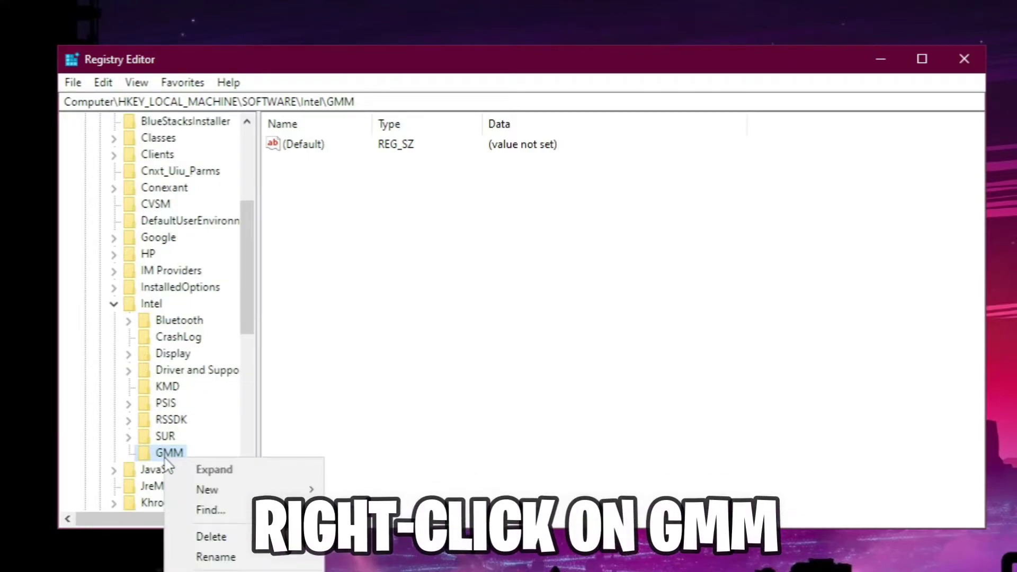
mouse_move(298, 488)
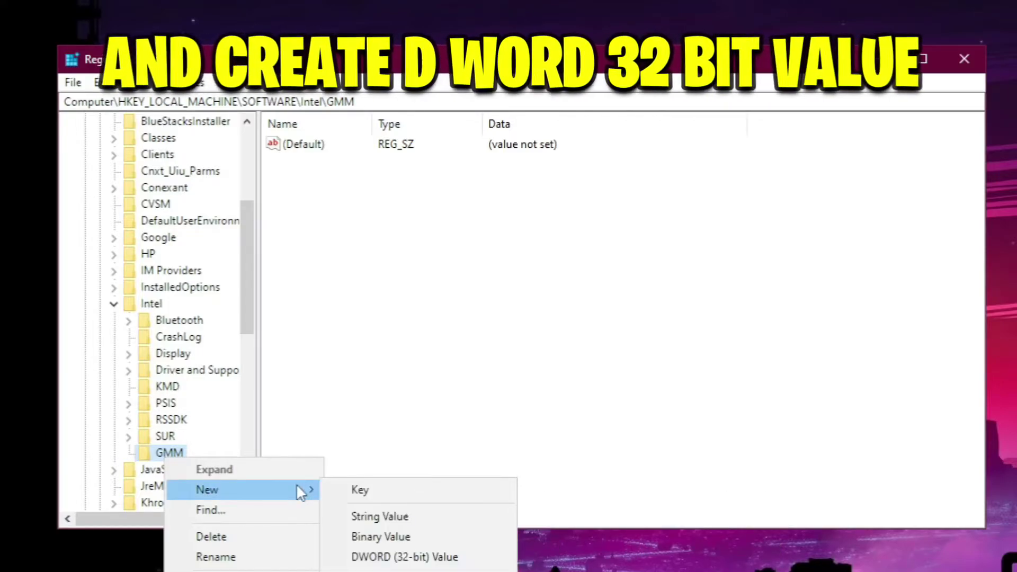
left_click(479, 560)
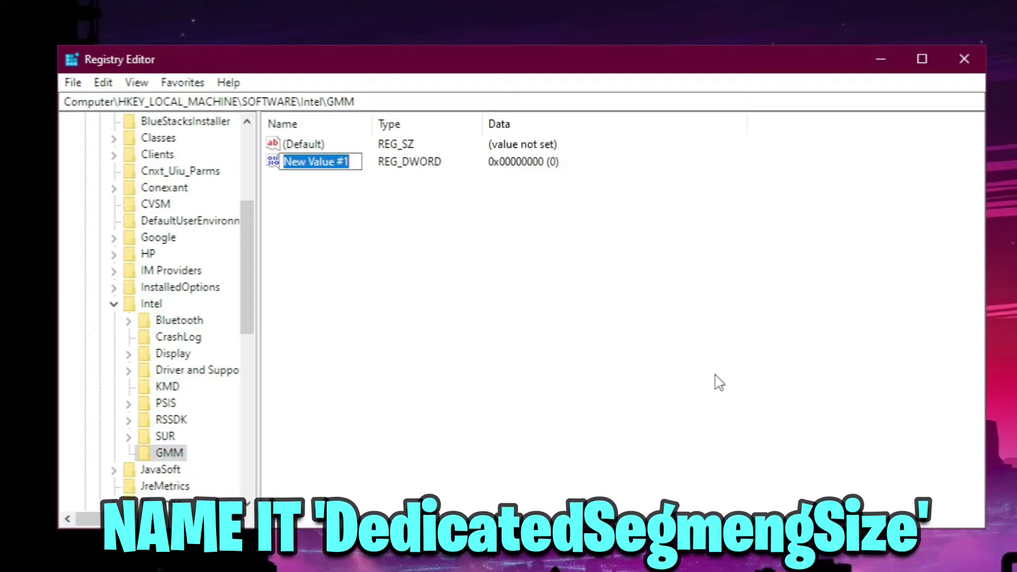
type("Dedicate")
type("dSegm")
type("entSize")
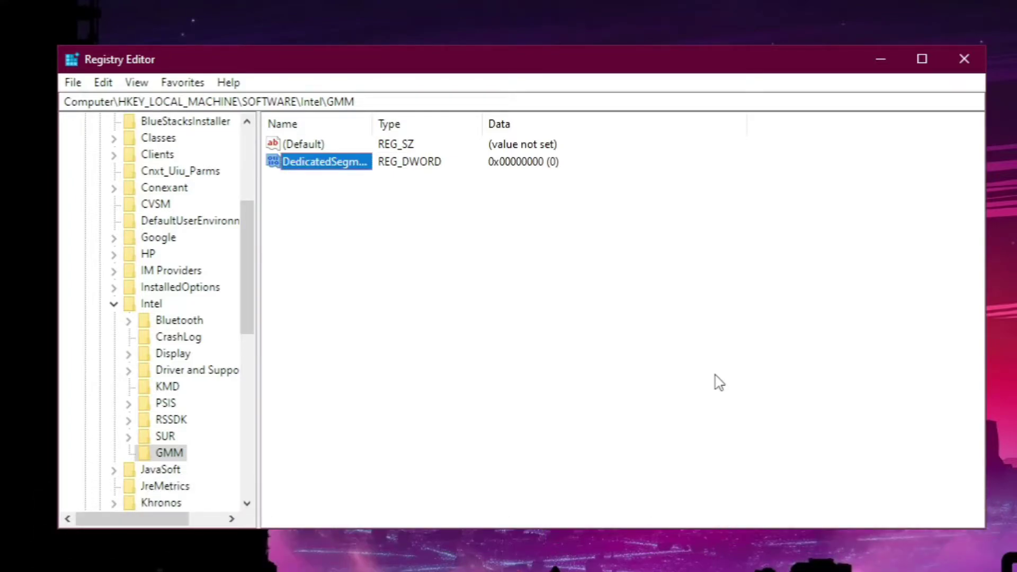
right_click(309, 161)
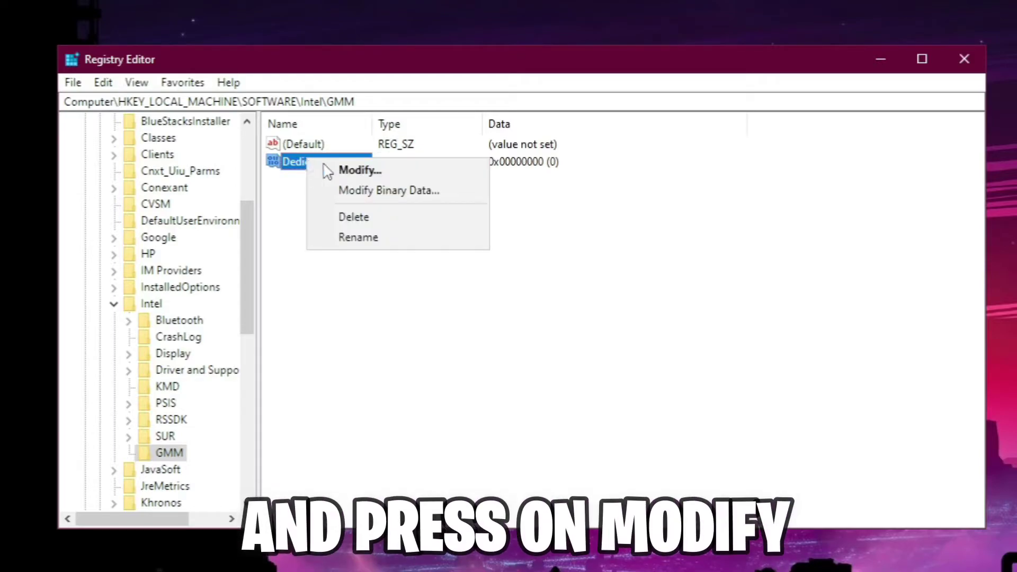
left_click(476, 180)
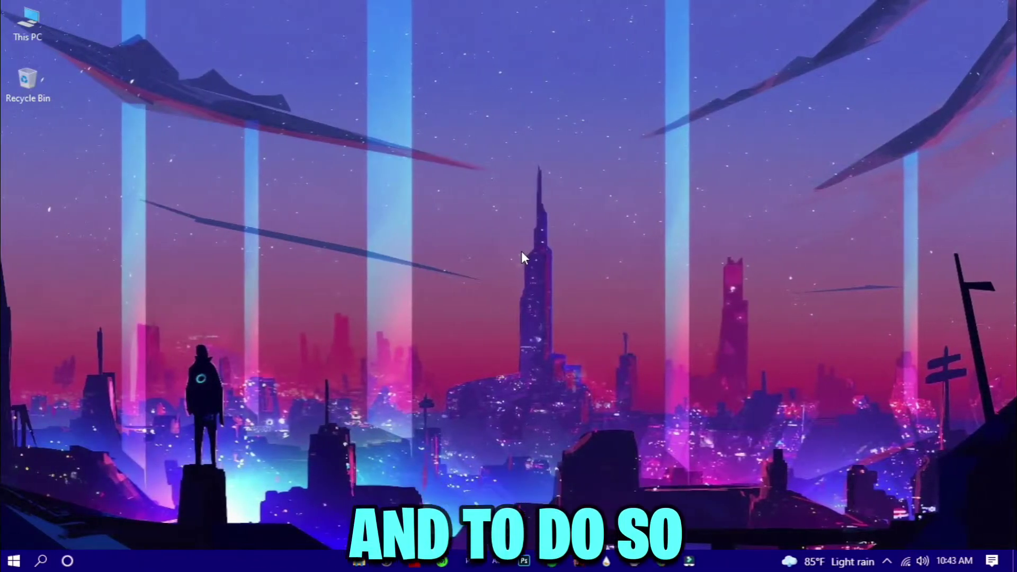
Open This PC's Properties to check the installed RAM (8.00 GB).
double_click(26, 22)
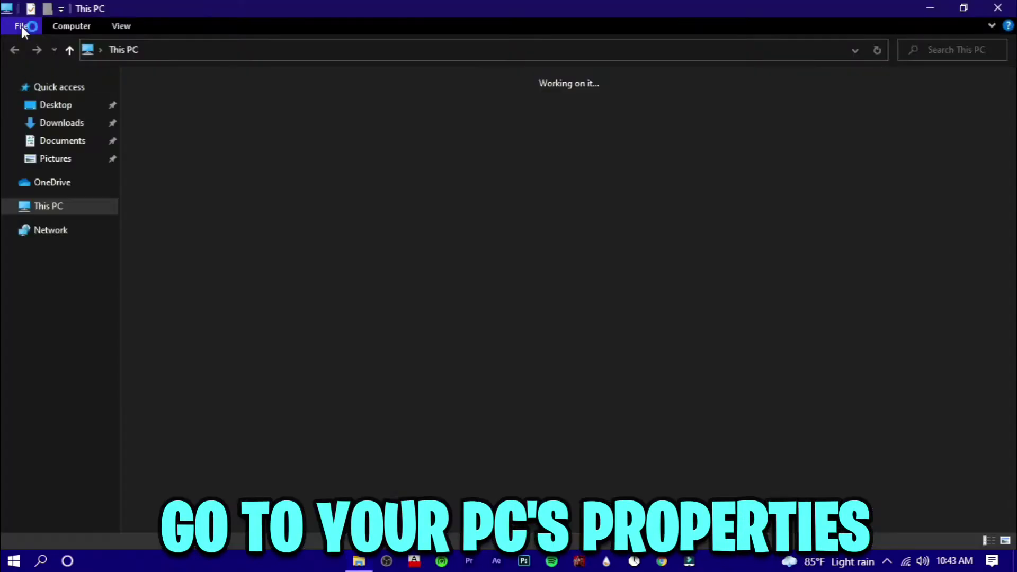
right_click(390, 373)
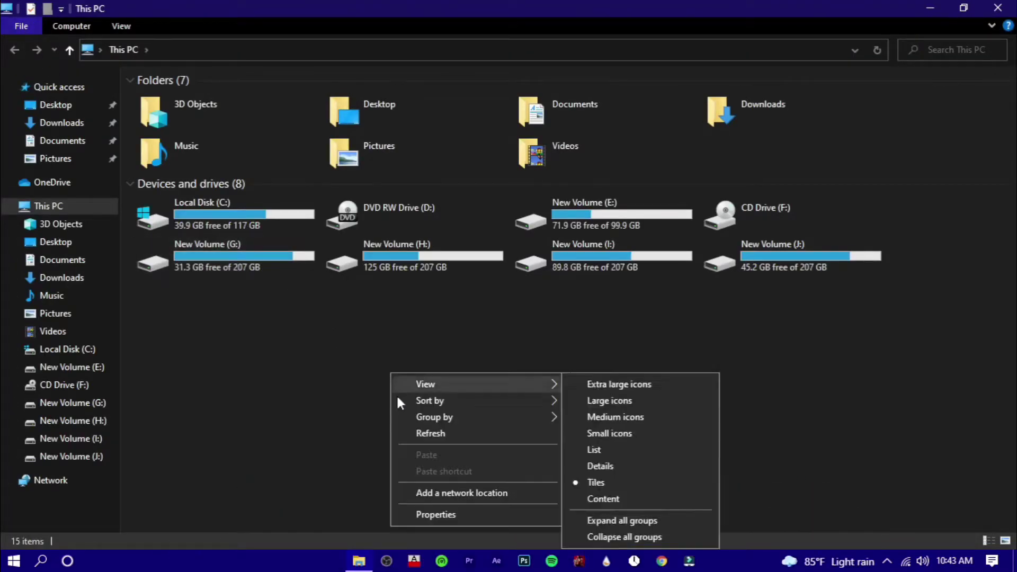
left_click(418, 514)
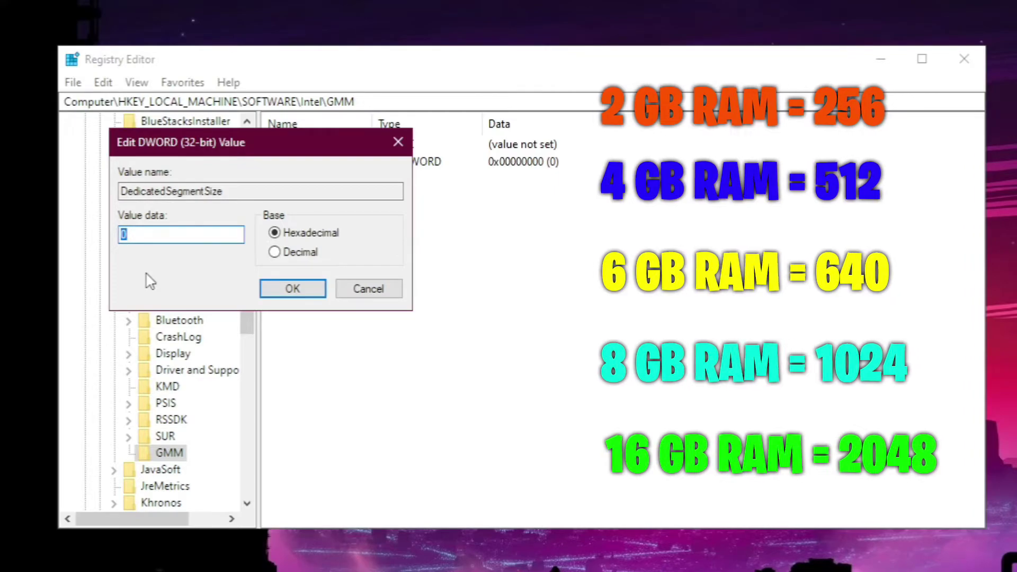
Enter 1024 as the hexadecimal value data and confirm with OK.
type("1024")
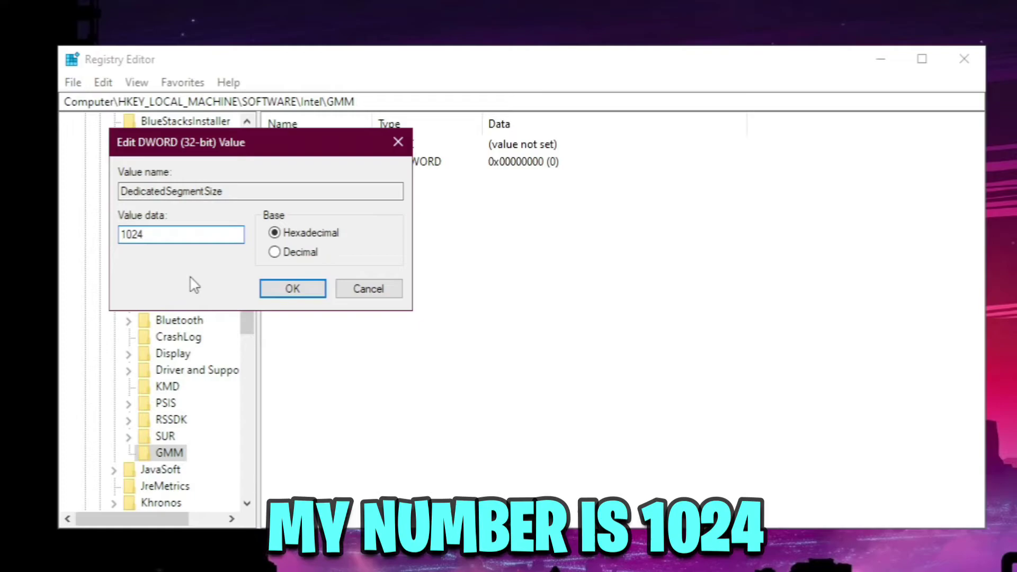
left_click(310, 301)
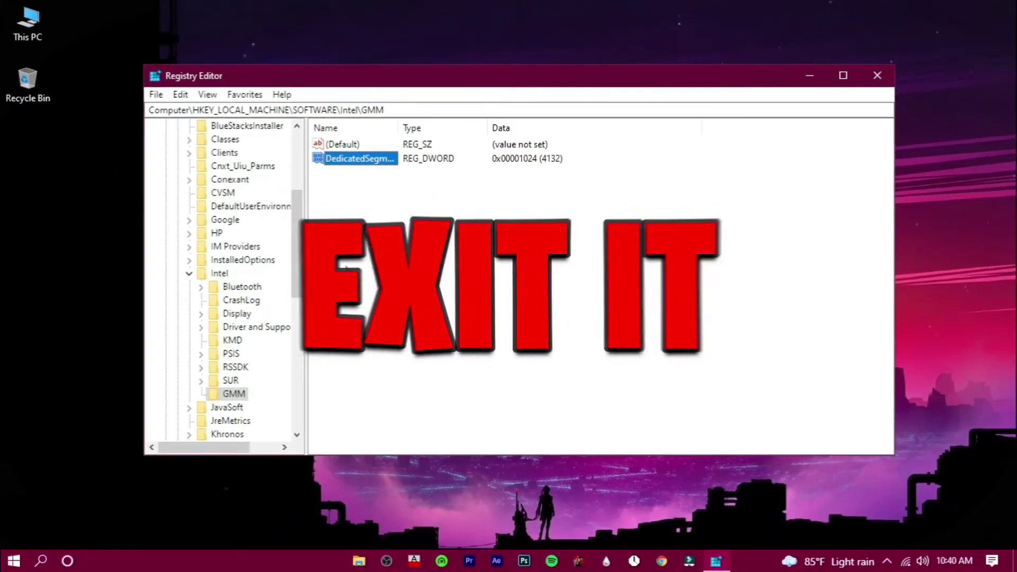
Close Registry Editor and restart Windows from the Start menu power options.
left_click(397, 257)
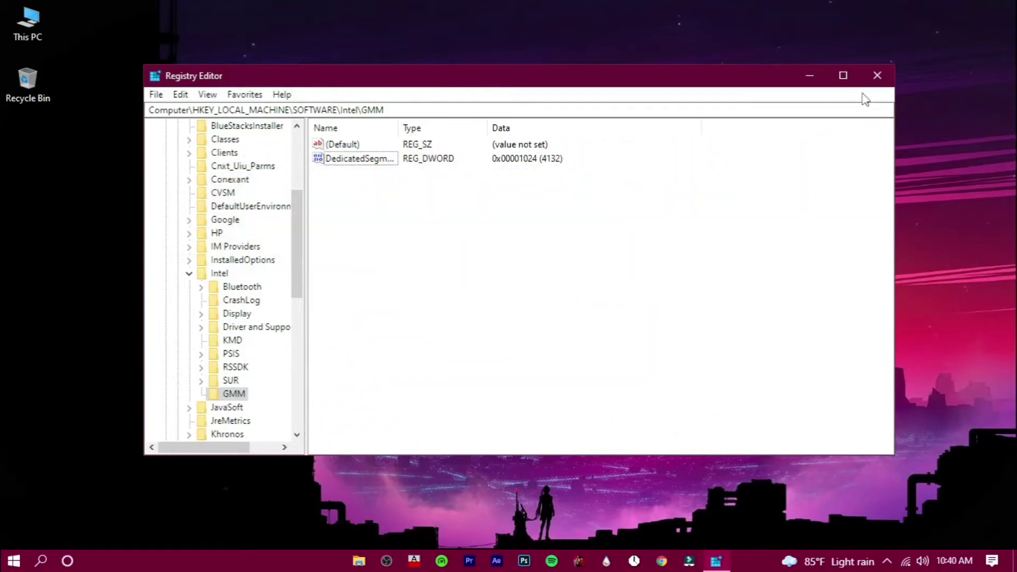
left_click(877, 76)
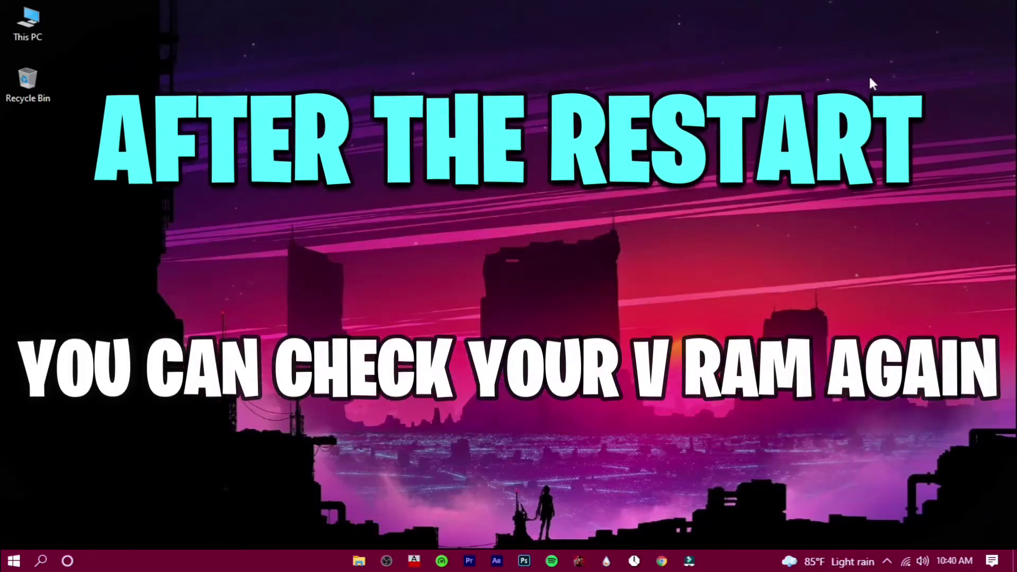
left_click(6, 560)
left_click(19, 532)
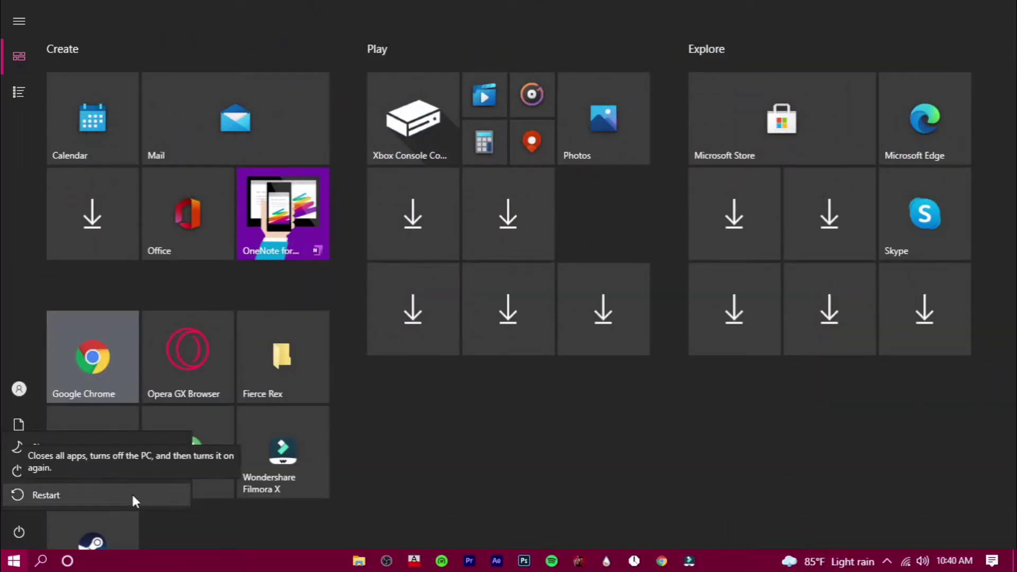
left_click(131, 493)
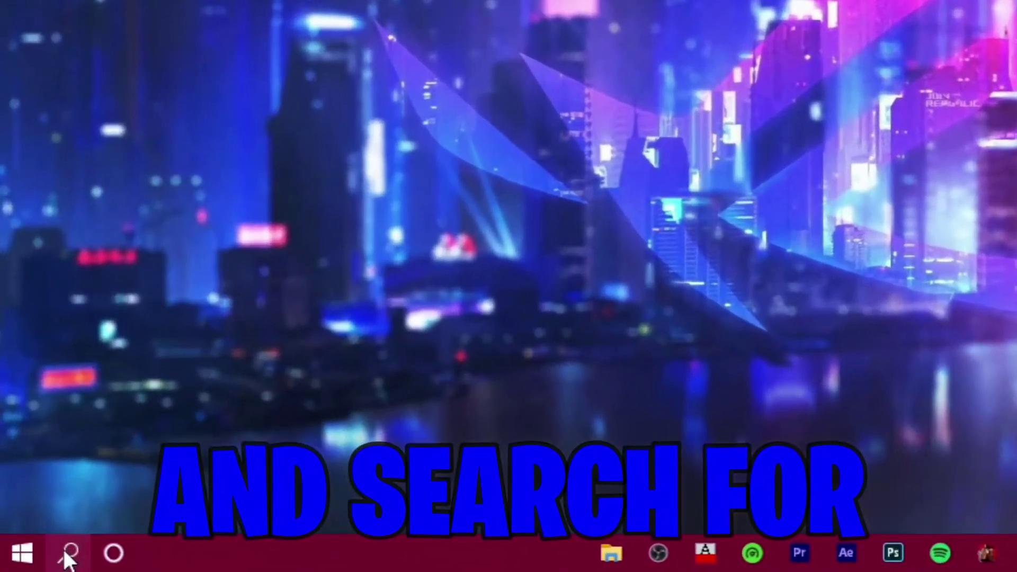
Search for 'device manager' and open Device Manager.
left_click(40, 560)
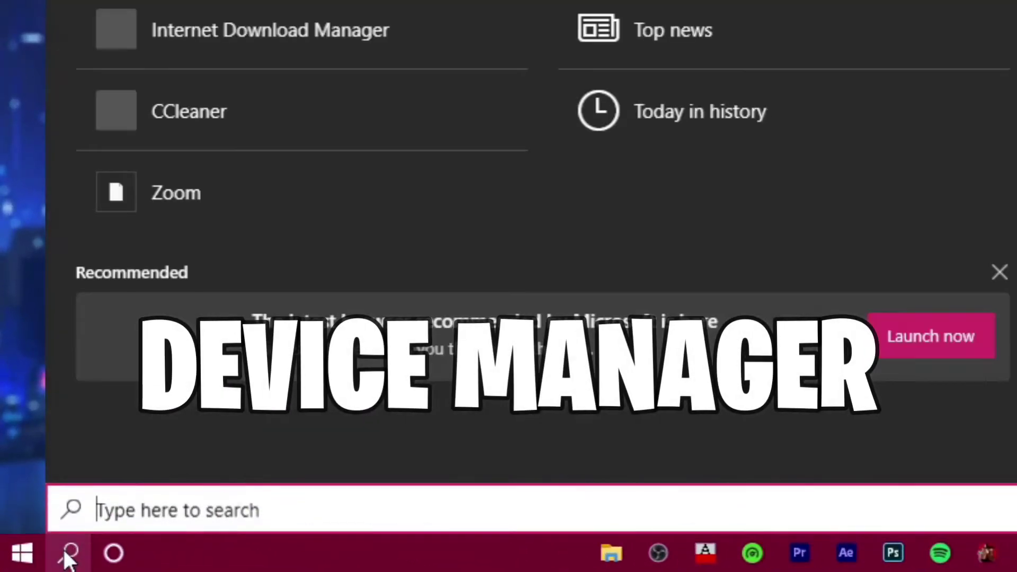
type("device ma")
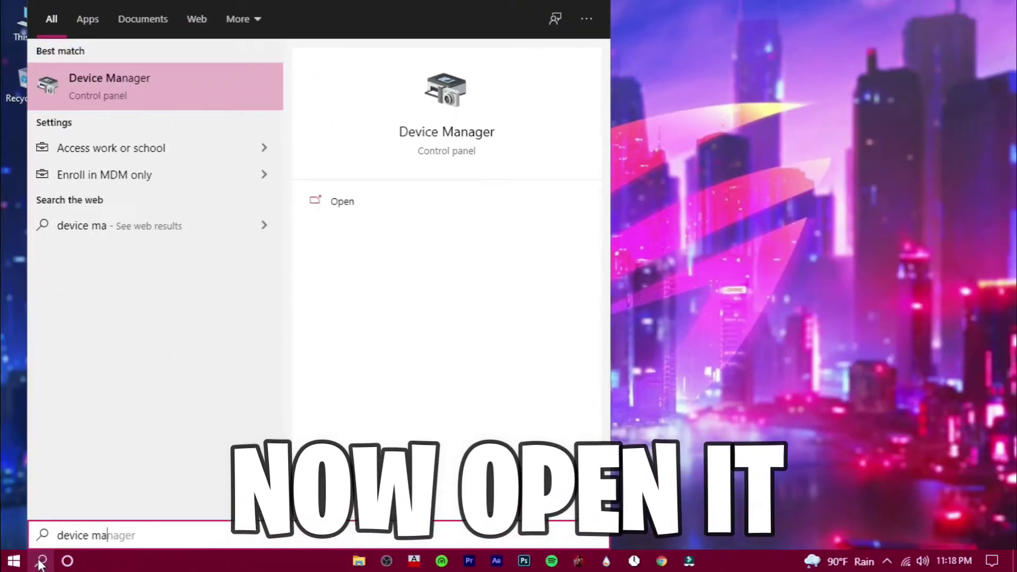
type("ne")
key("BackSpace")
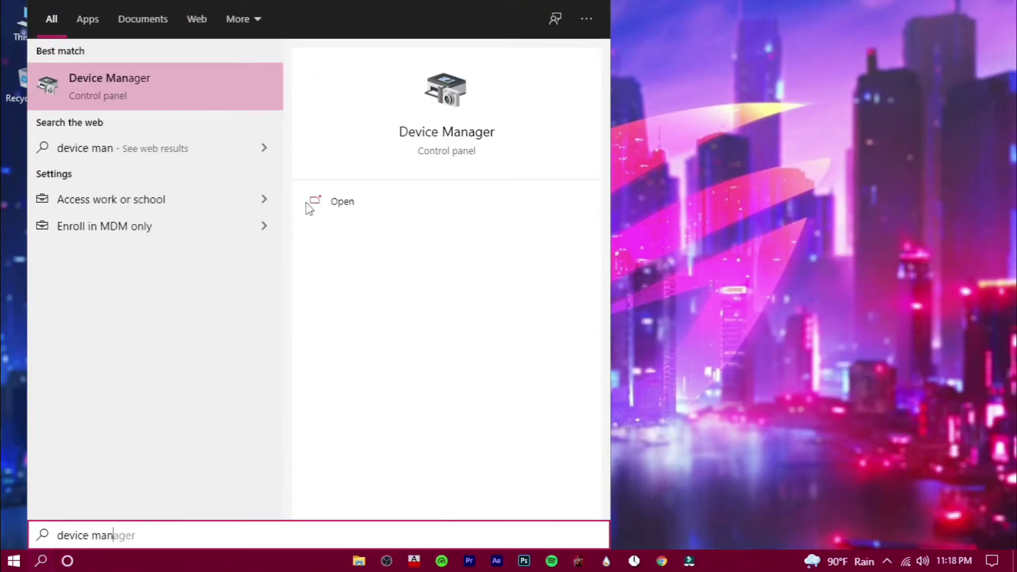
left_click(372, 204)
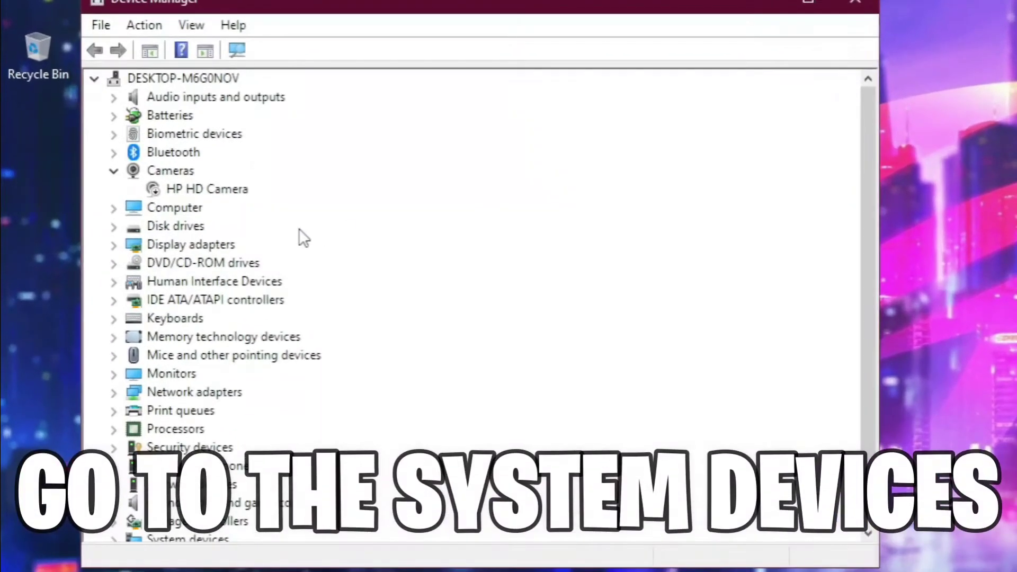
Disable the High precision event timer under System devices, confirm, and close Device Manager.
scroll(218, 214, "down", 1)
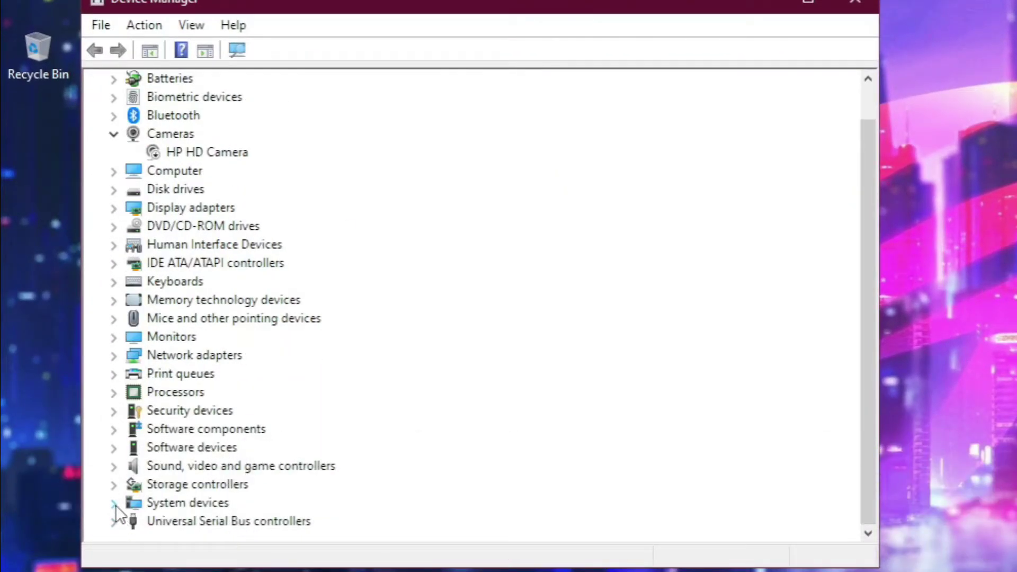
left_click(114, 503)
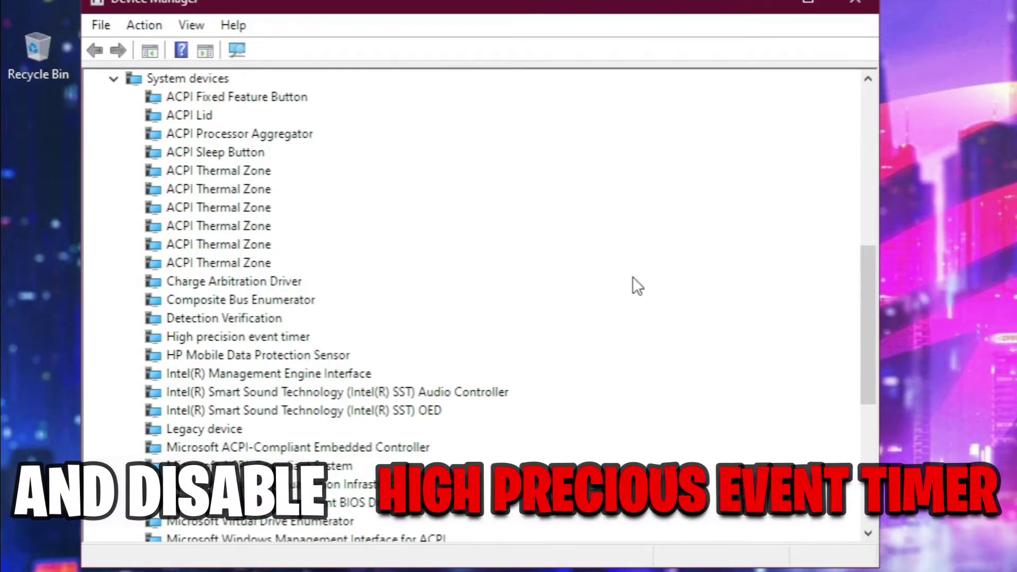
left_click(256, 339)
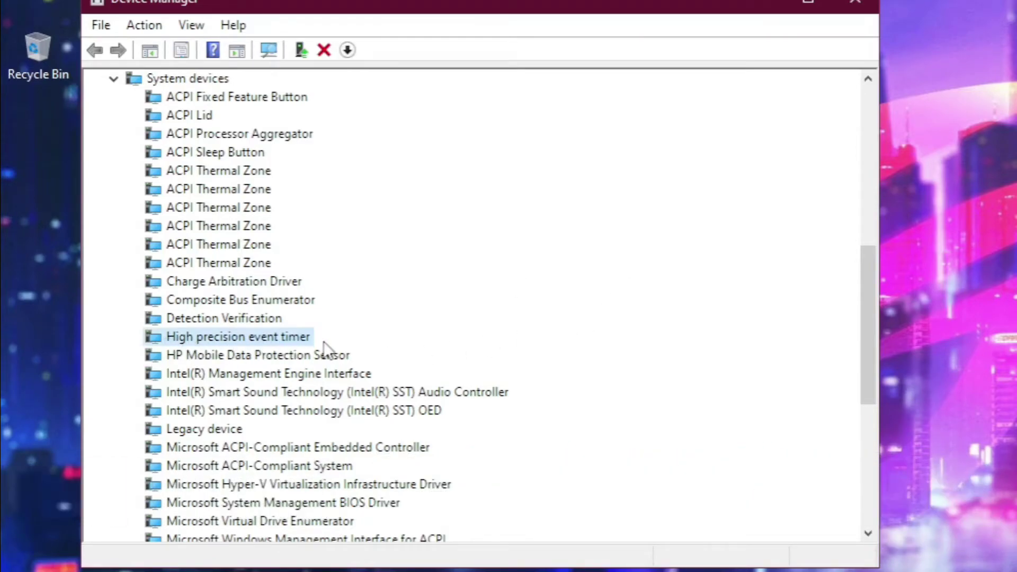
right_click(270, 343)
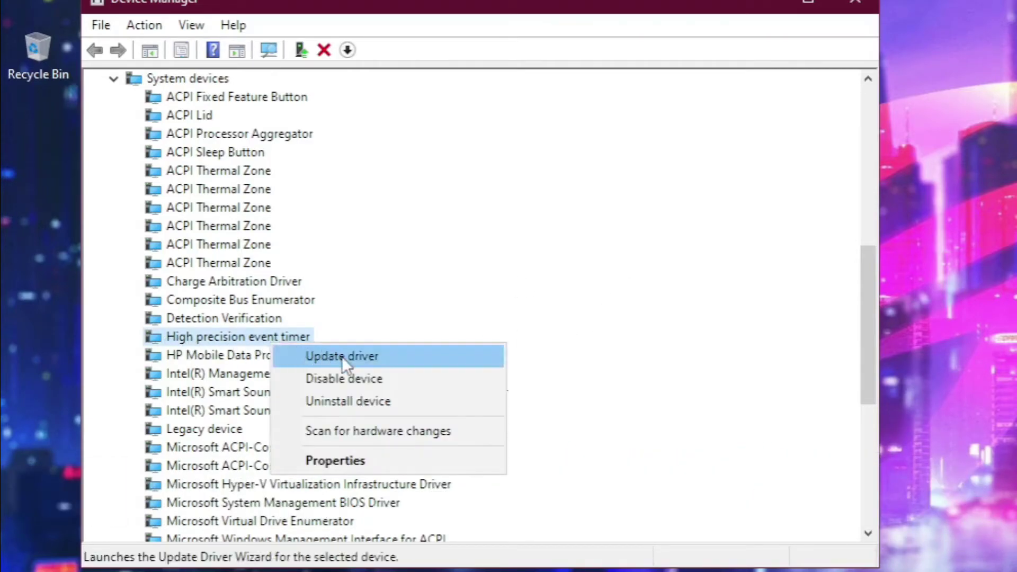
left_click(448, 394)
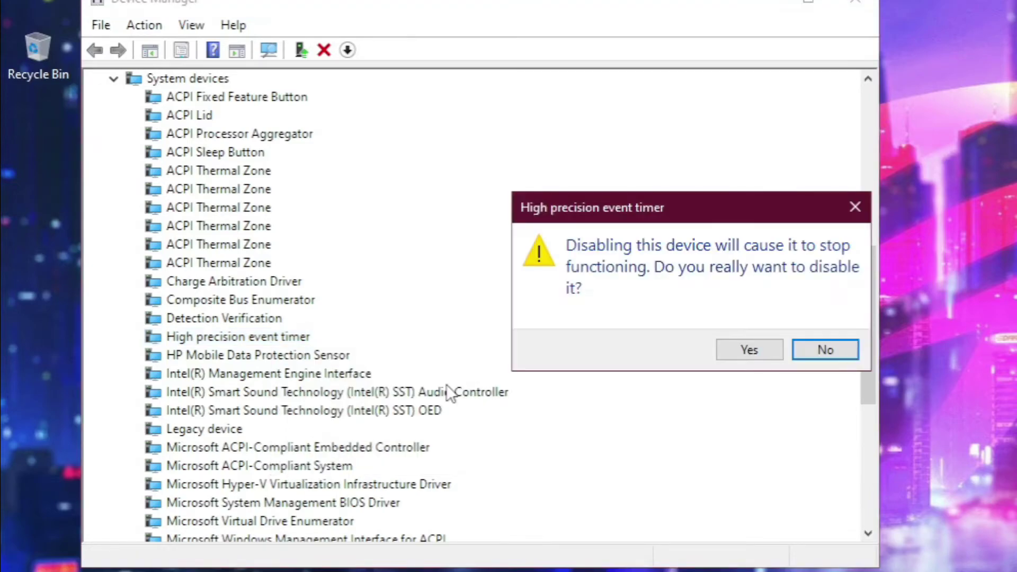
left_click(768, 348)
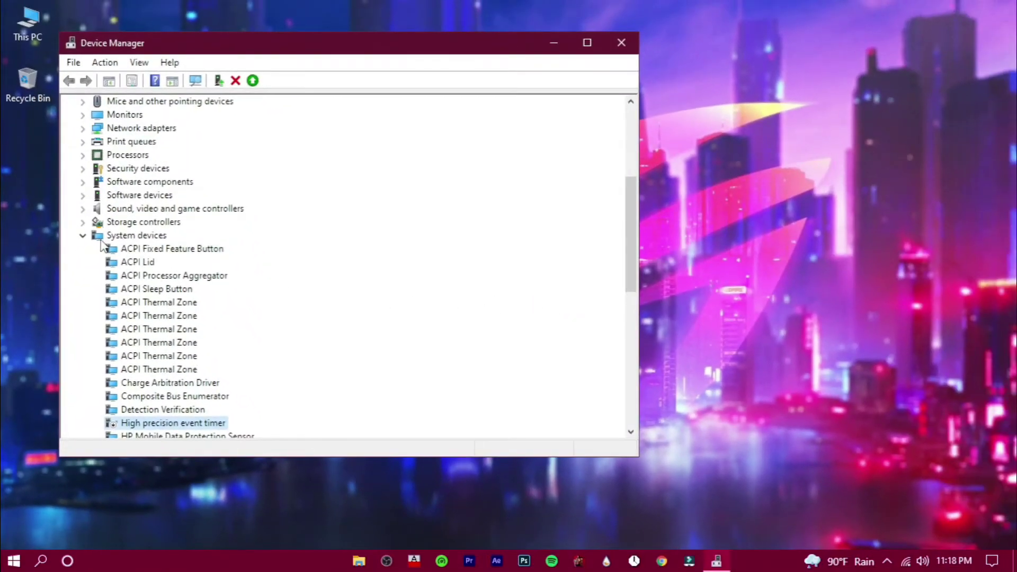
left_click(84, 235)
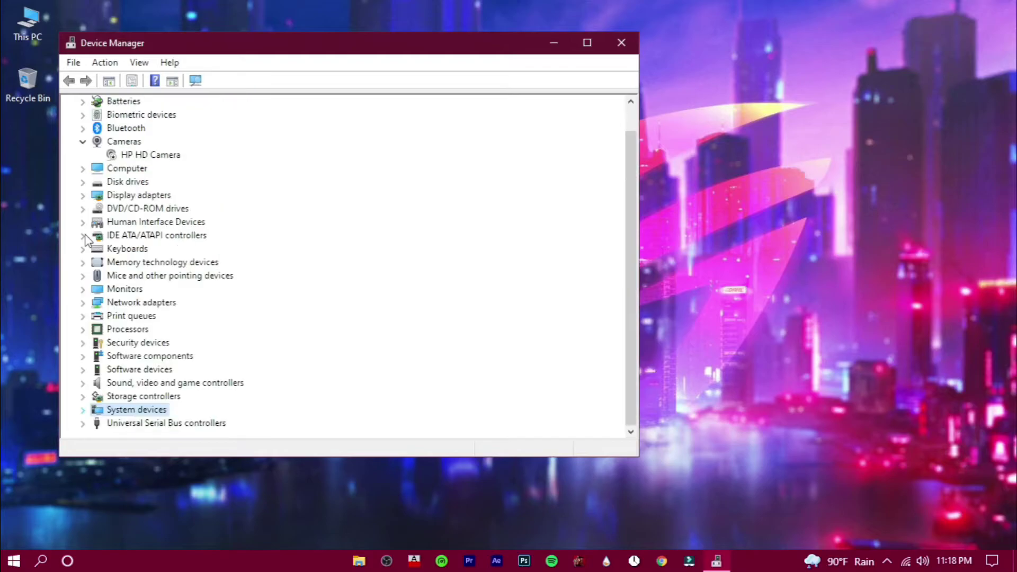
left_click(620, 44)
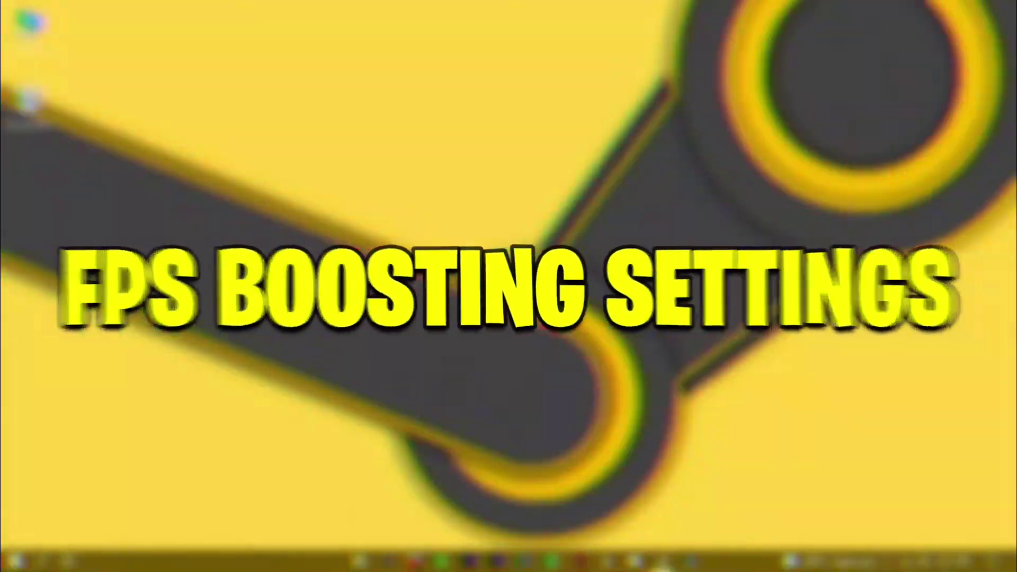
key("super+r")
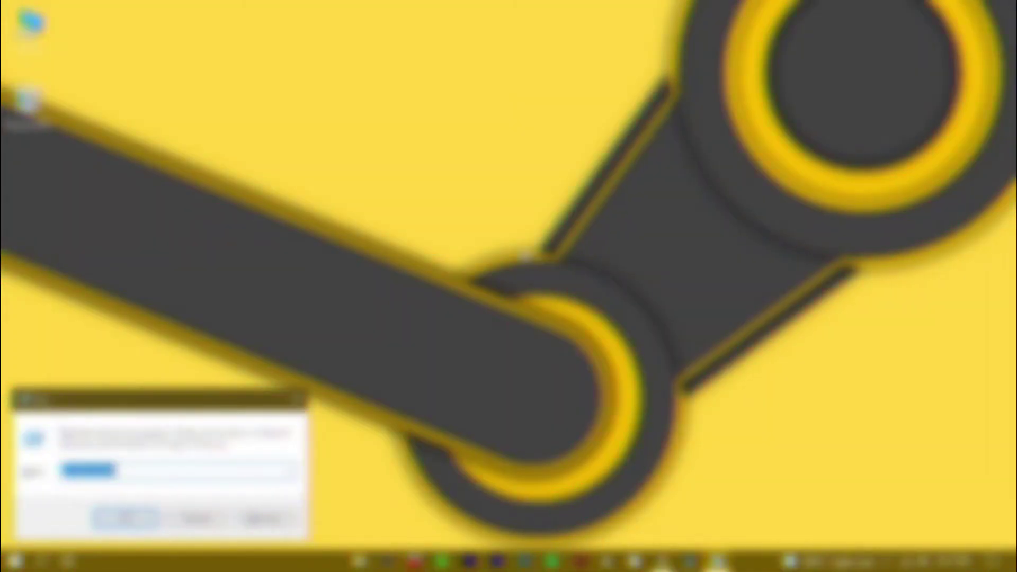
type("powe")
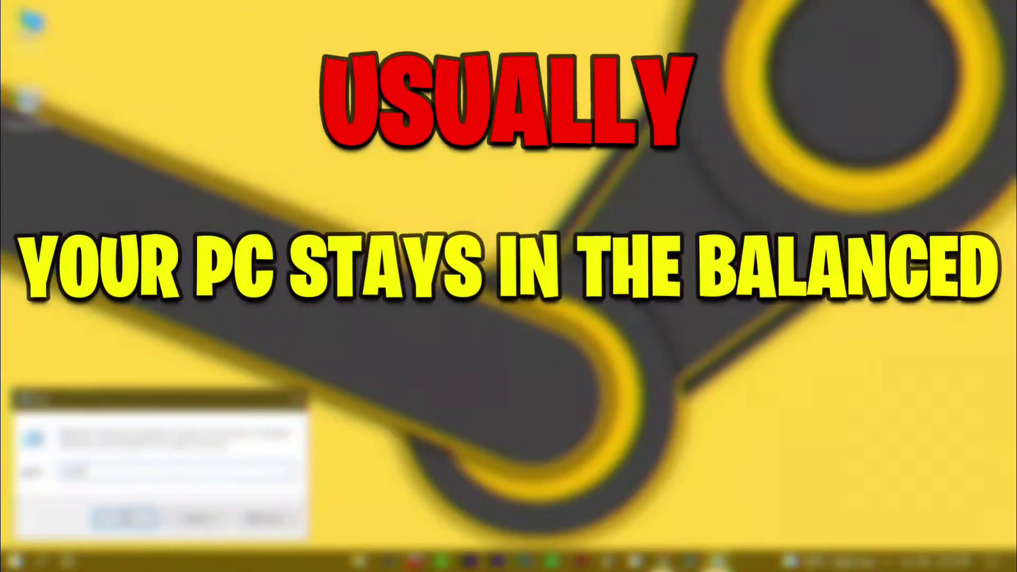
type("rshell")
key("Return")
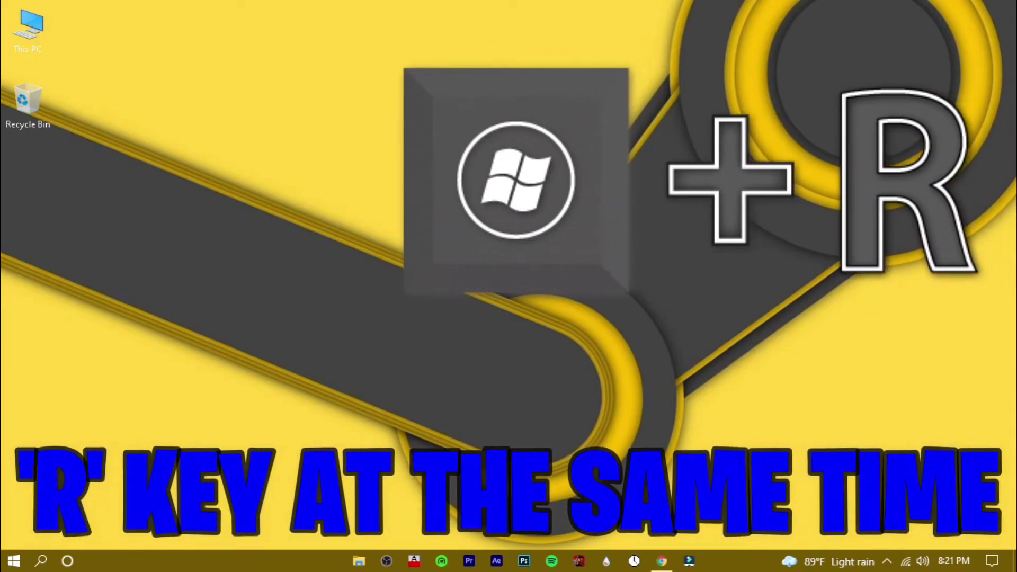
Run powercfg -duplicatescheme with the Ultimate Performance GUID in cmd, then close it.
key("super+r")
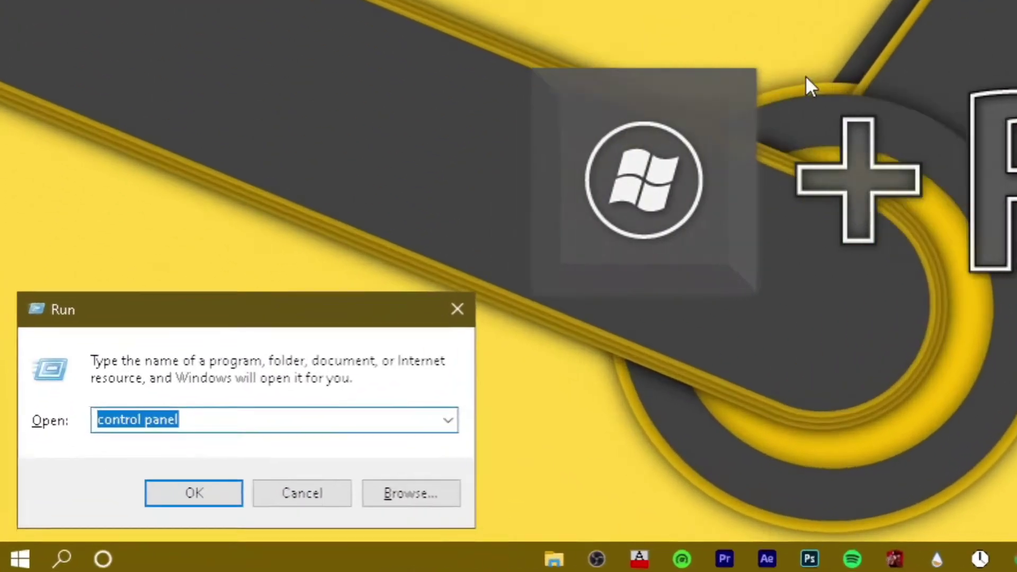
type("cmd")
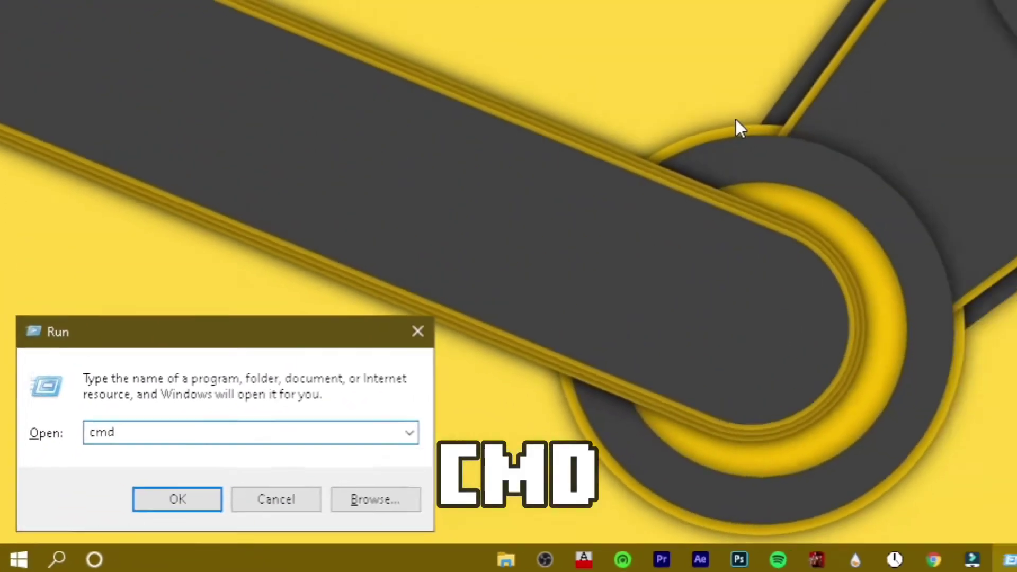
key("Return")
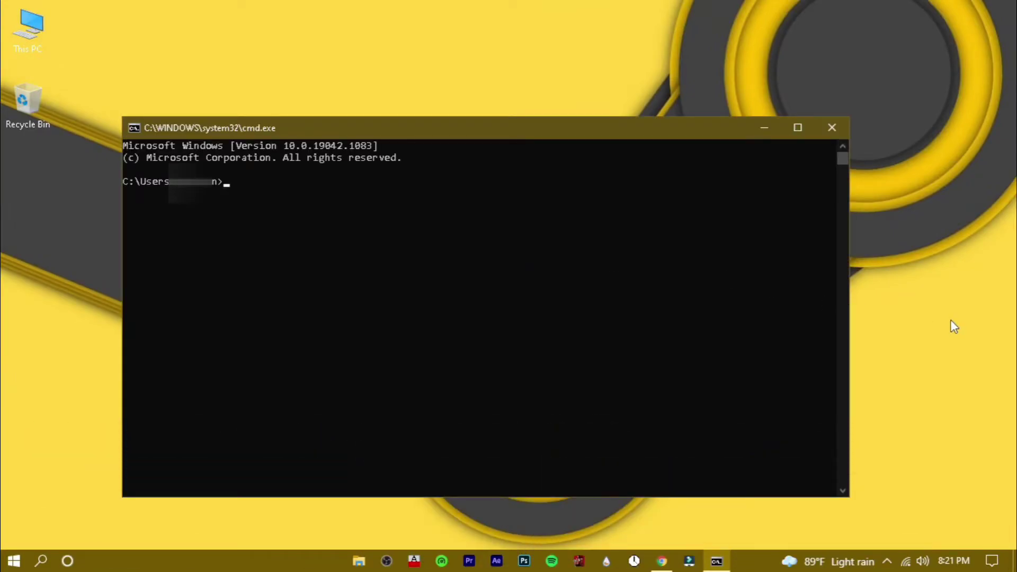
type("powercfg -duplicatescheme e9a42b02-d5df-448d-aa00-03f14749eb61")
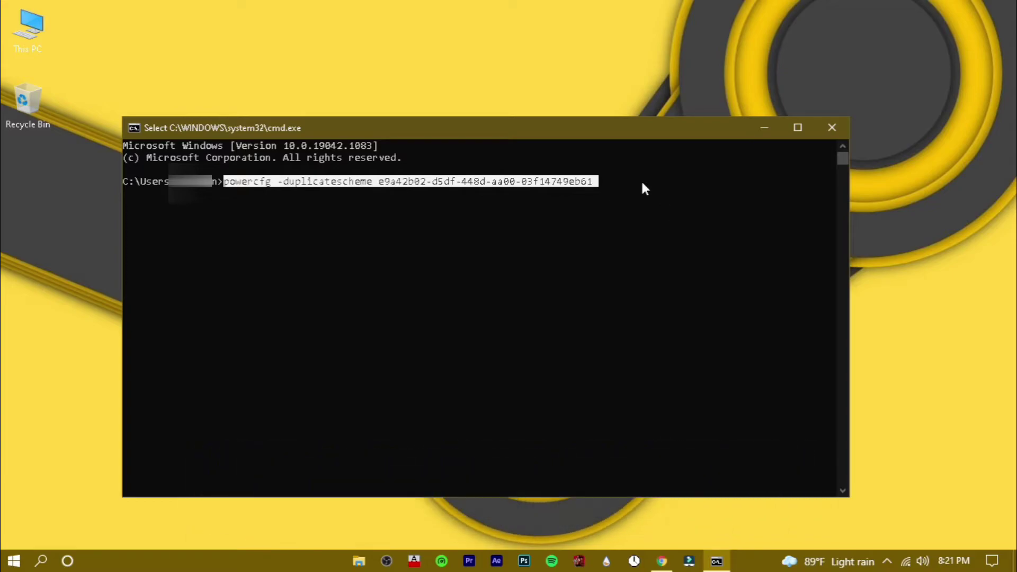
key("Return")
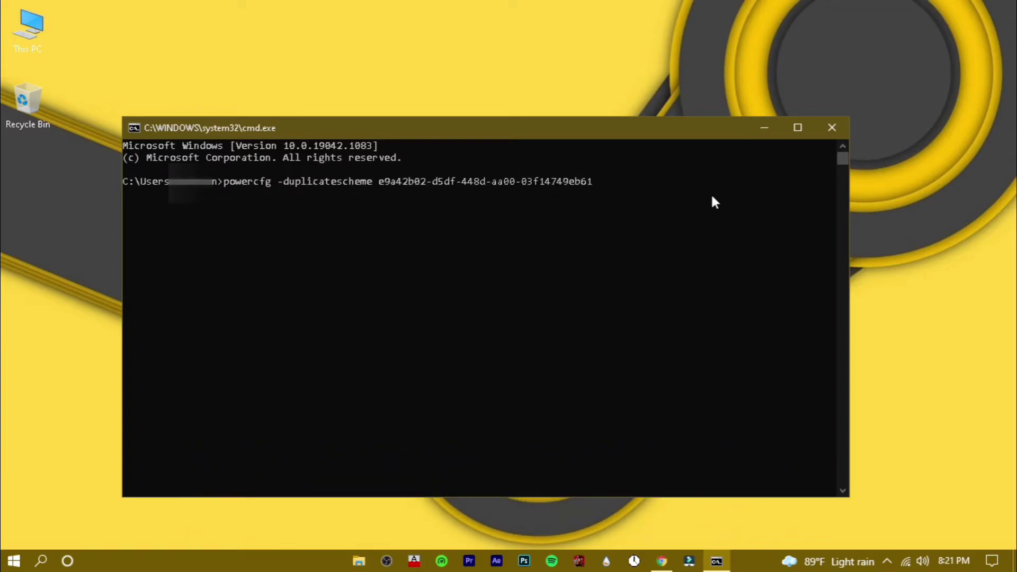
key("Return")
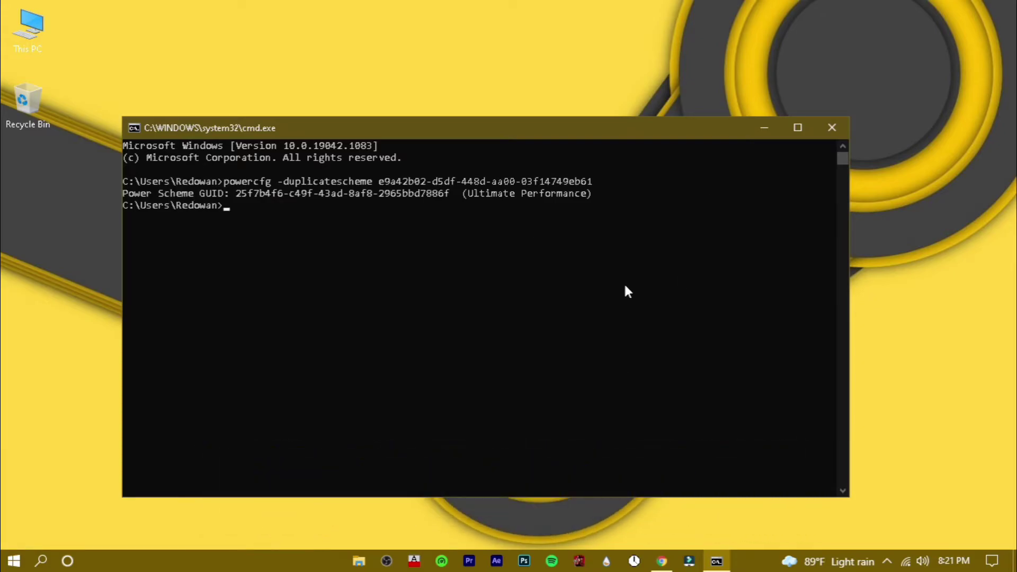
left_click(842, 135)
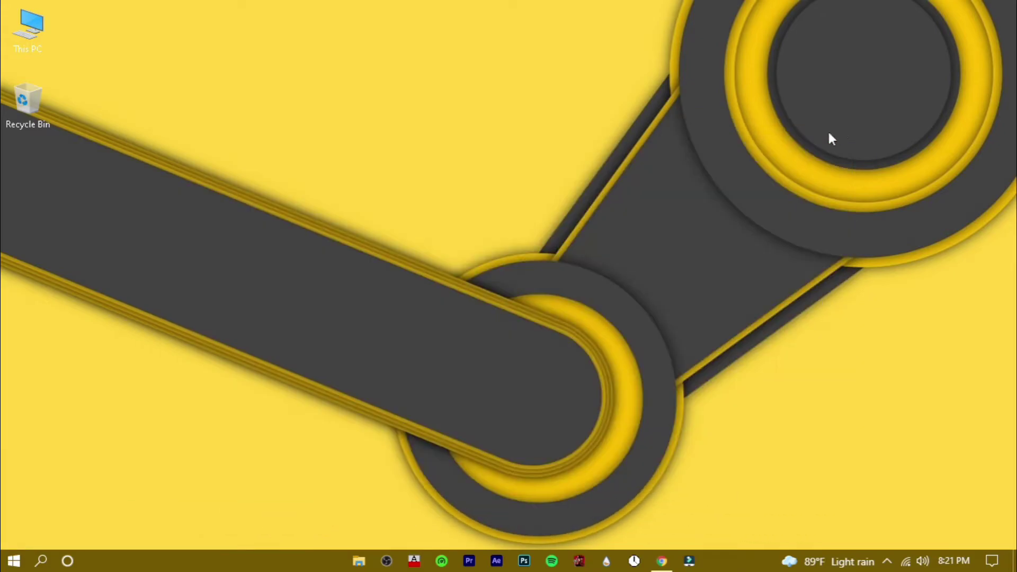
Open Control Panel's System and Security > Power Options page.
key("super+r")
type("control pa")
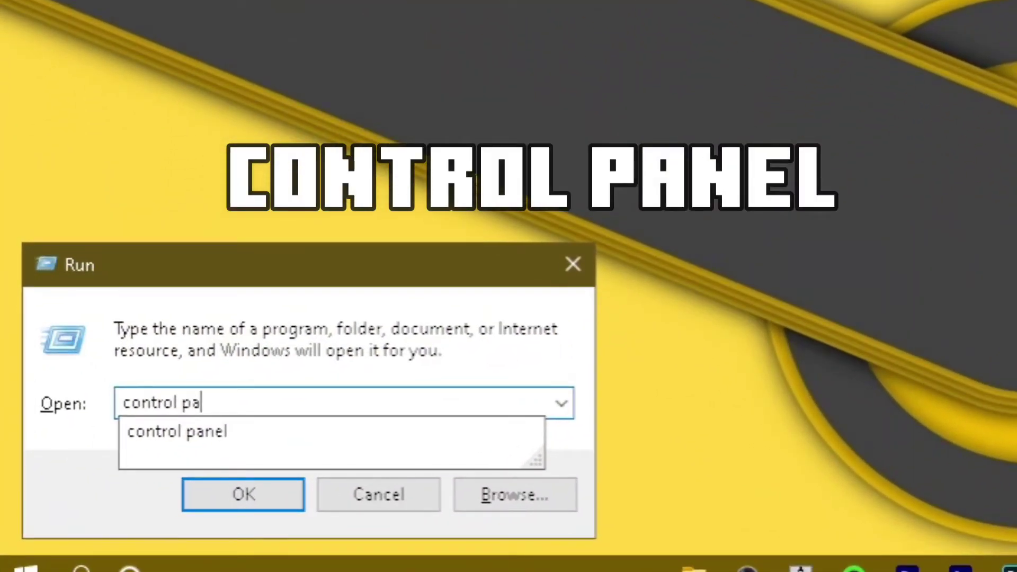
type("nel")
key("Return")
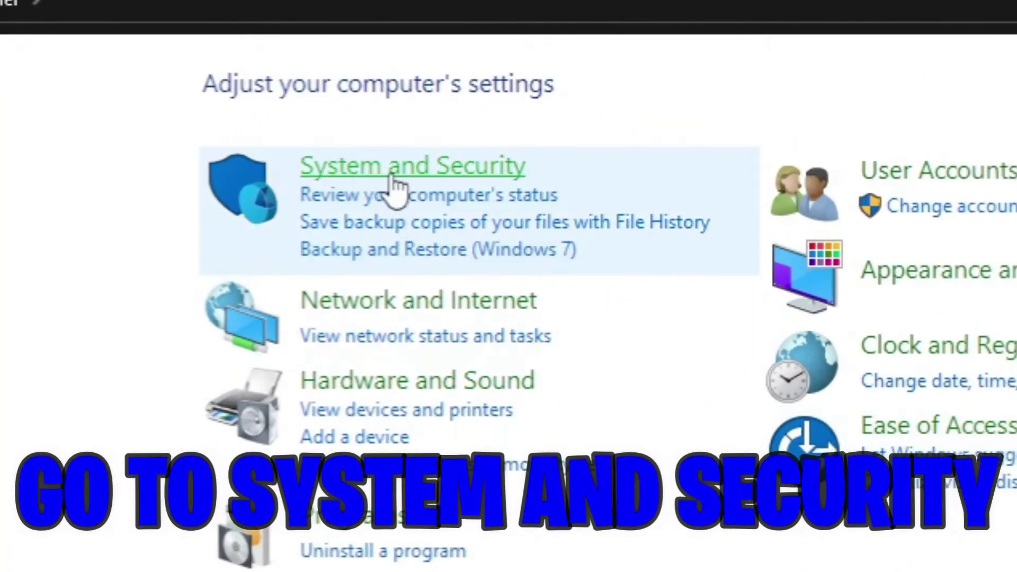
left_click(392, 175)
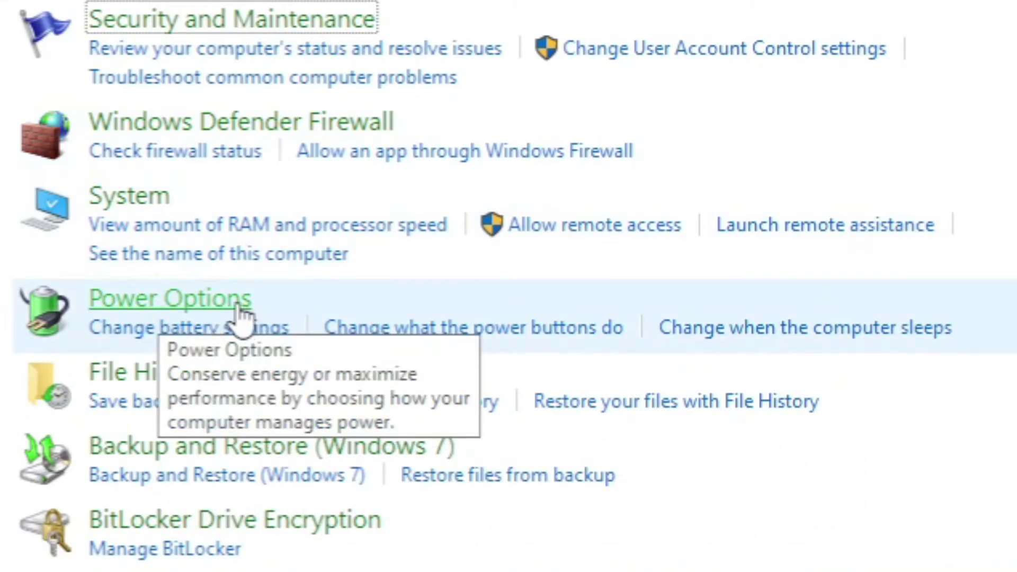
left_click(238, 308)
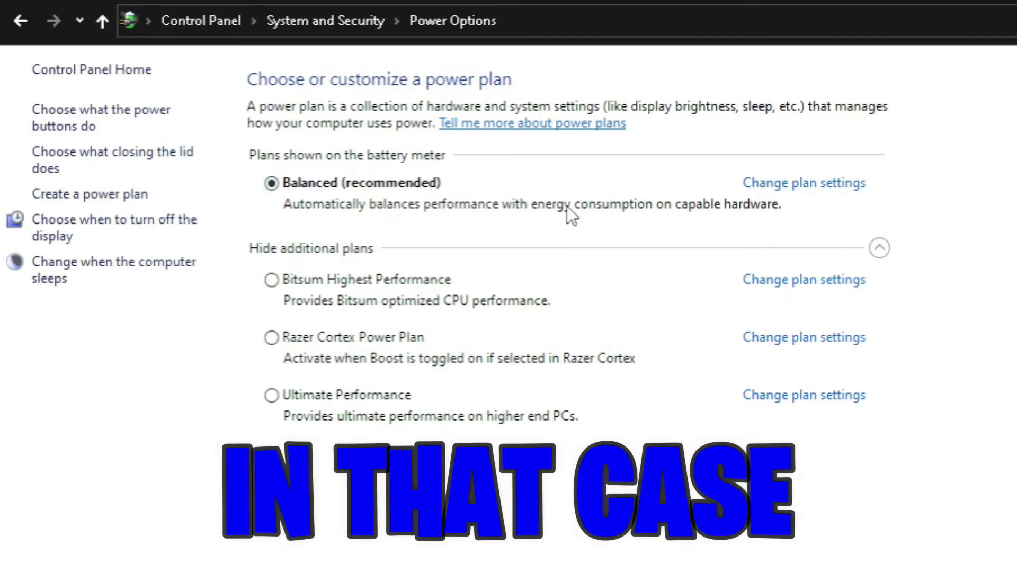
Select the Ultimate Performance plan instead of Balanced and close Power Options.
left_click(880, 247)
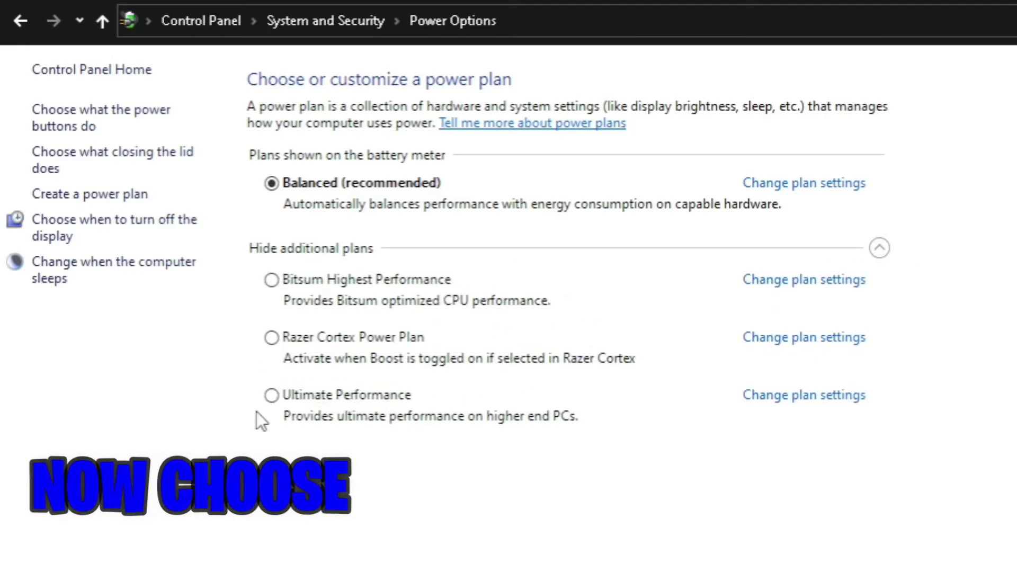
left_click(271, 397)
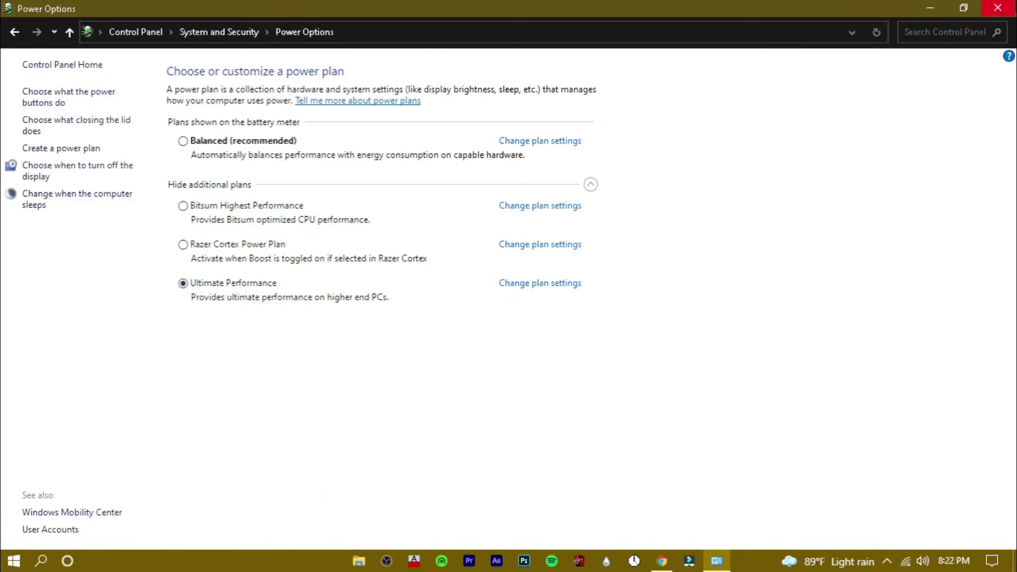
left_click(997, 8)
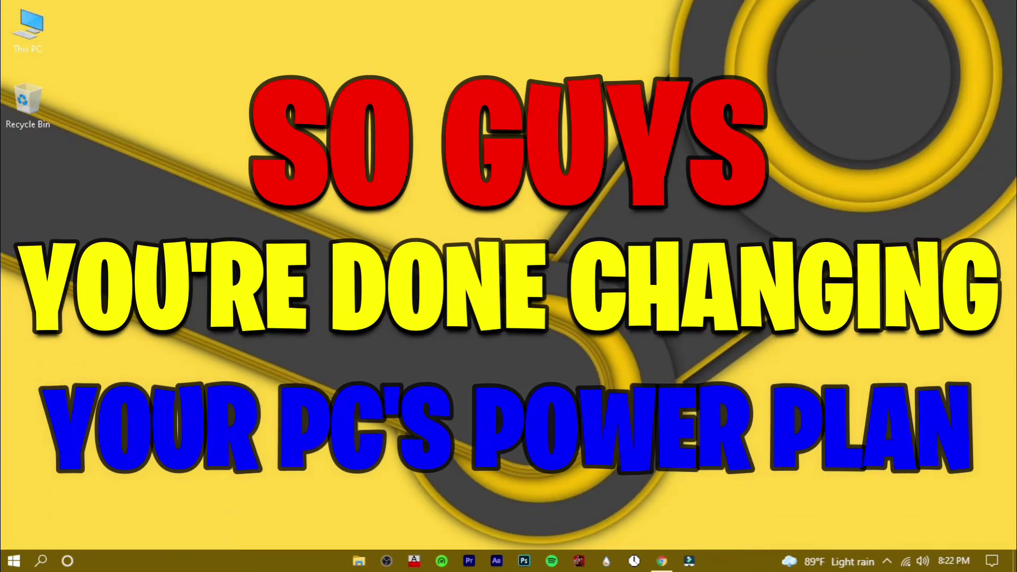